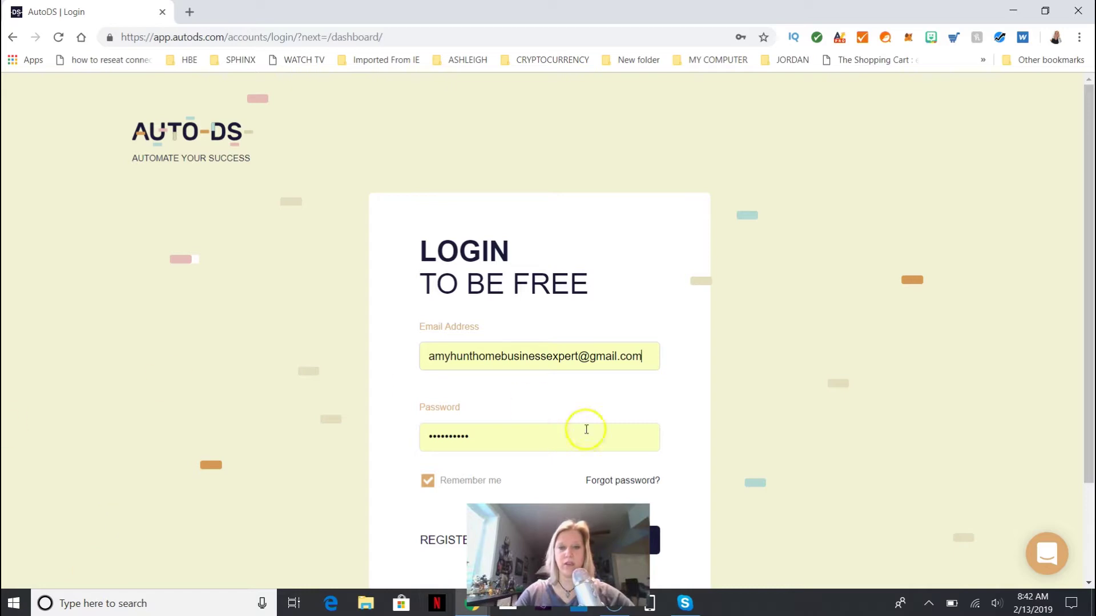
Log in to AutoDS and choose Connect User to reach eBay's AutoDsTools sign-in page
scroll(1090, 283, "down", 2)
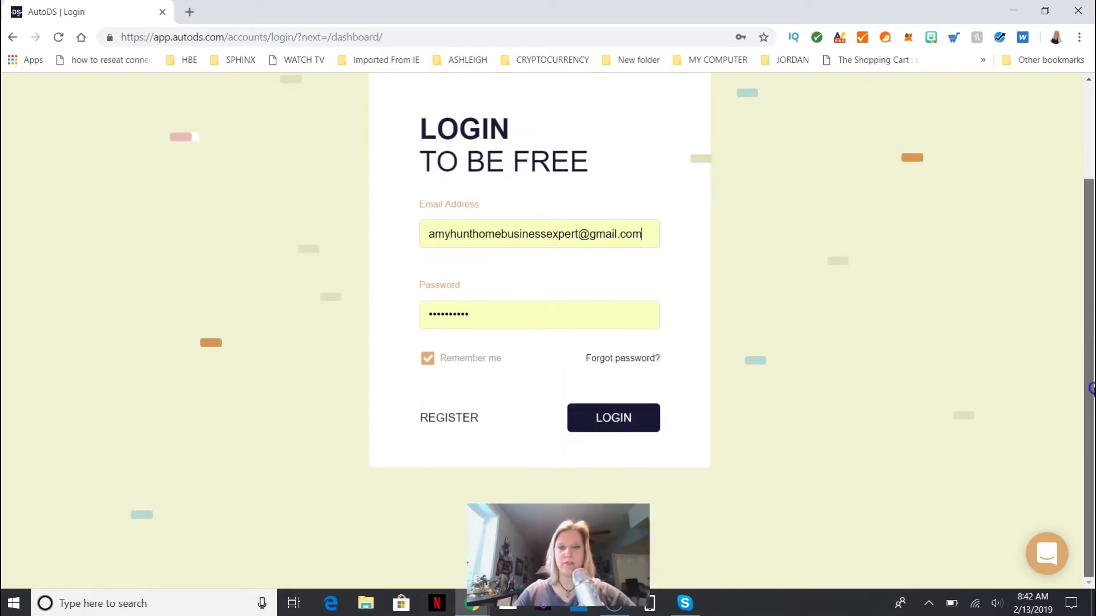
left_click(616, 421)
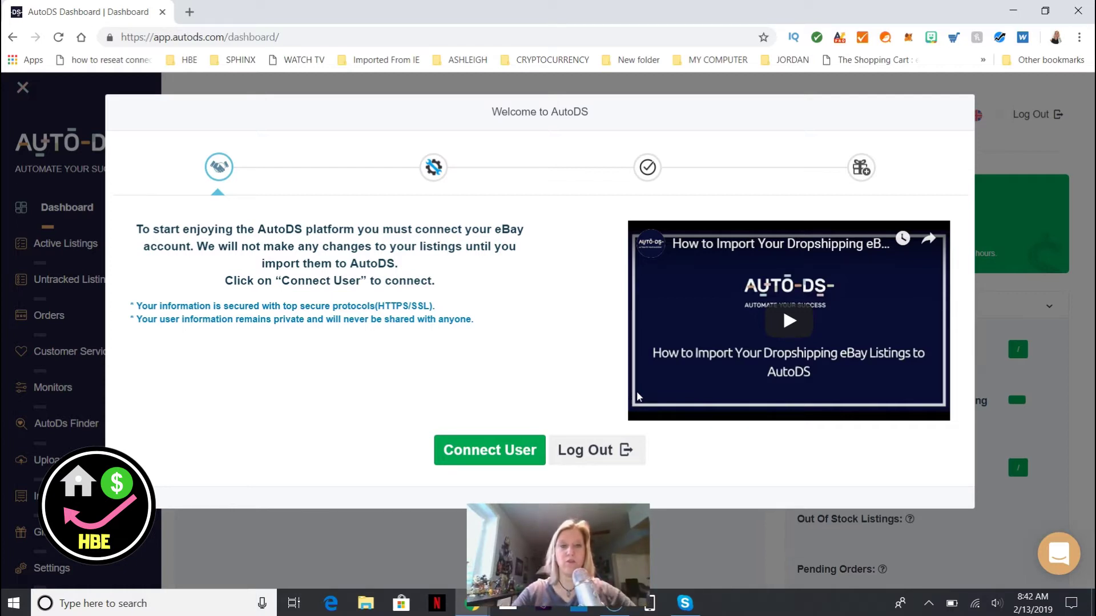
left_click(499, 451)
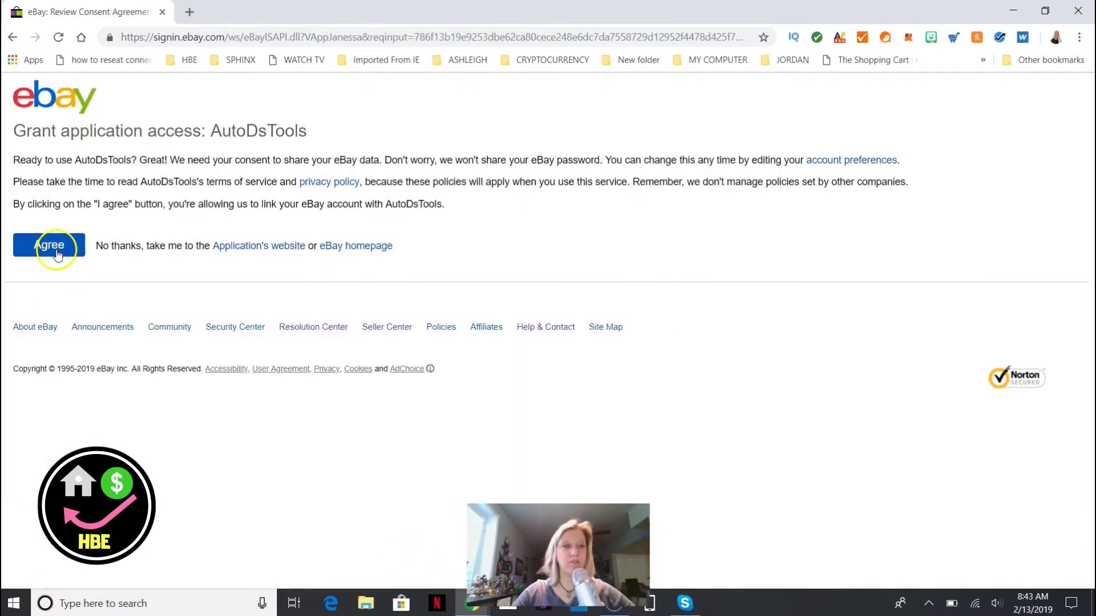
Agree to grant AutoDsTools access on eBay's consent page
left_click(56, 252)
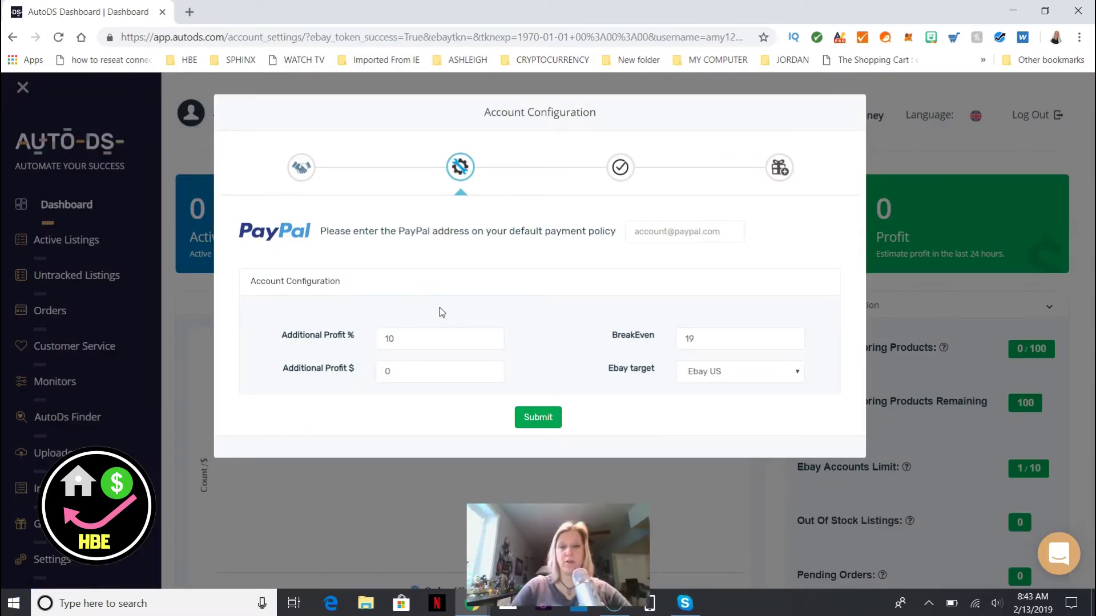
Fill the PayPal address with the saved e-mail, set Ebay US as target, and submit
left_click(645, 232)
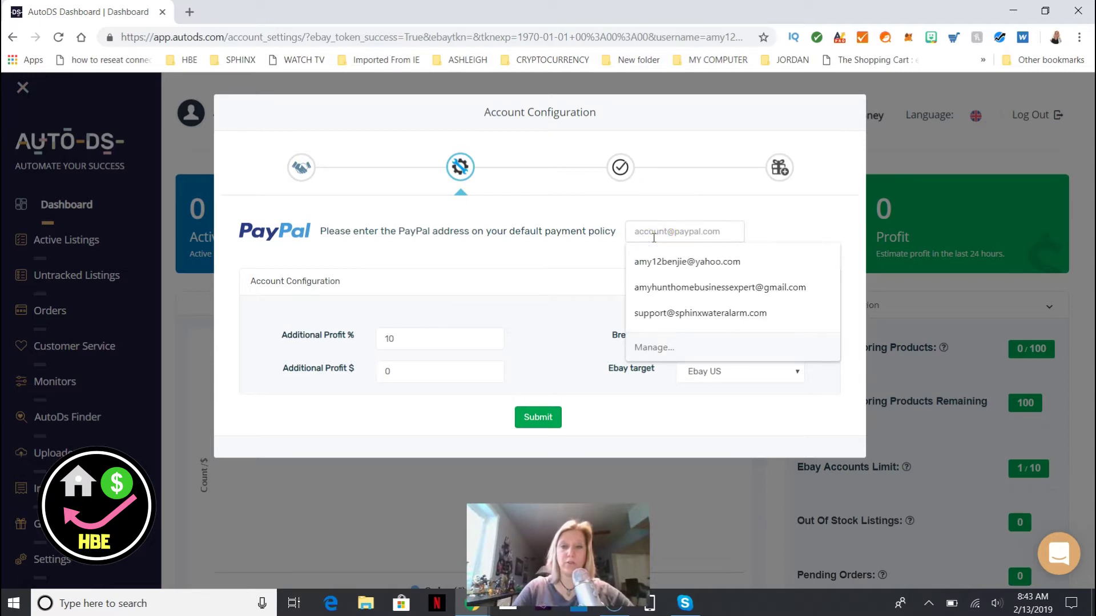
triple_click(578, 298)
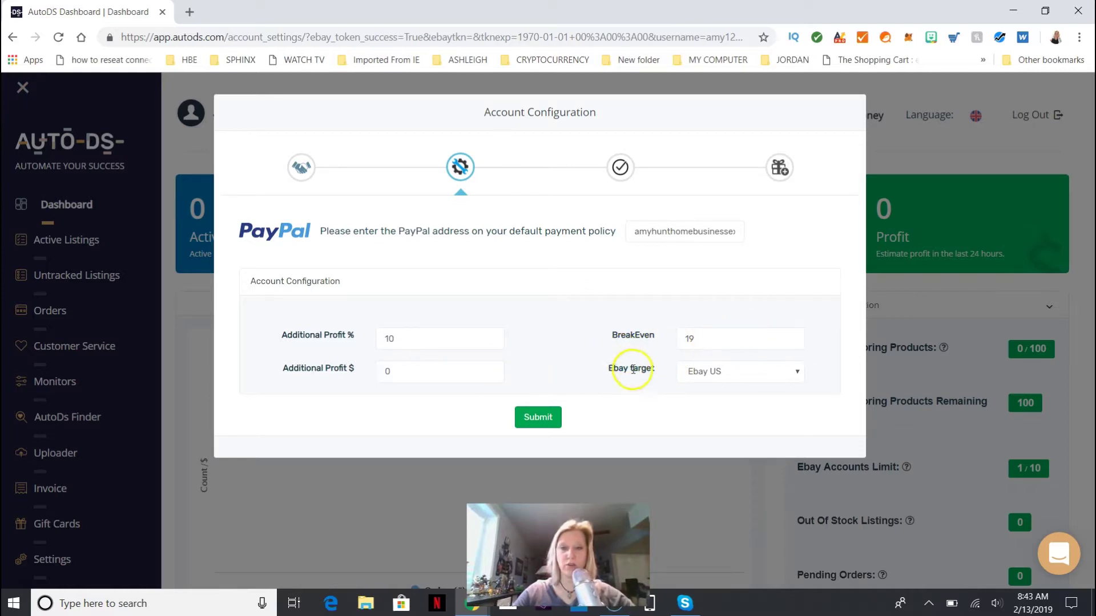
left_click(793, 373)
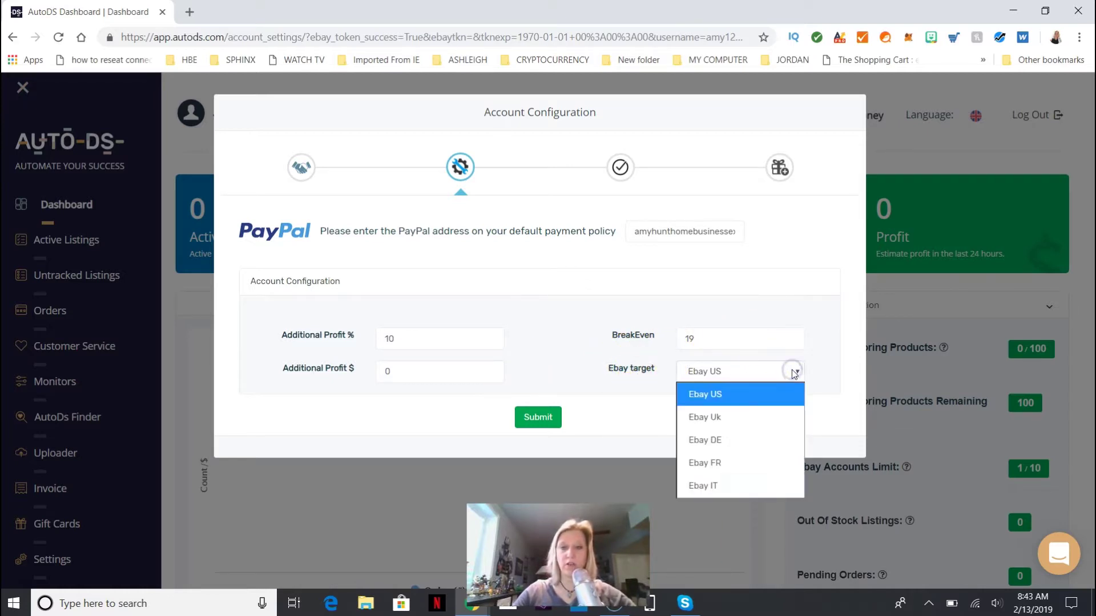
left_click(721, 395)
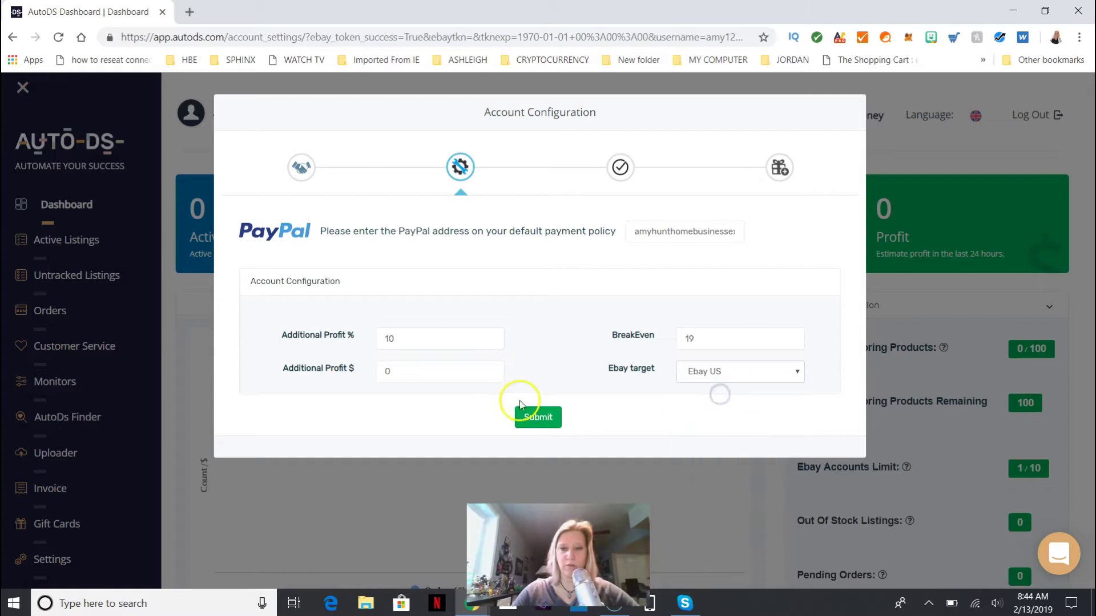
left_click(530, 416)
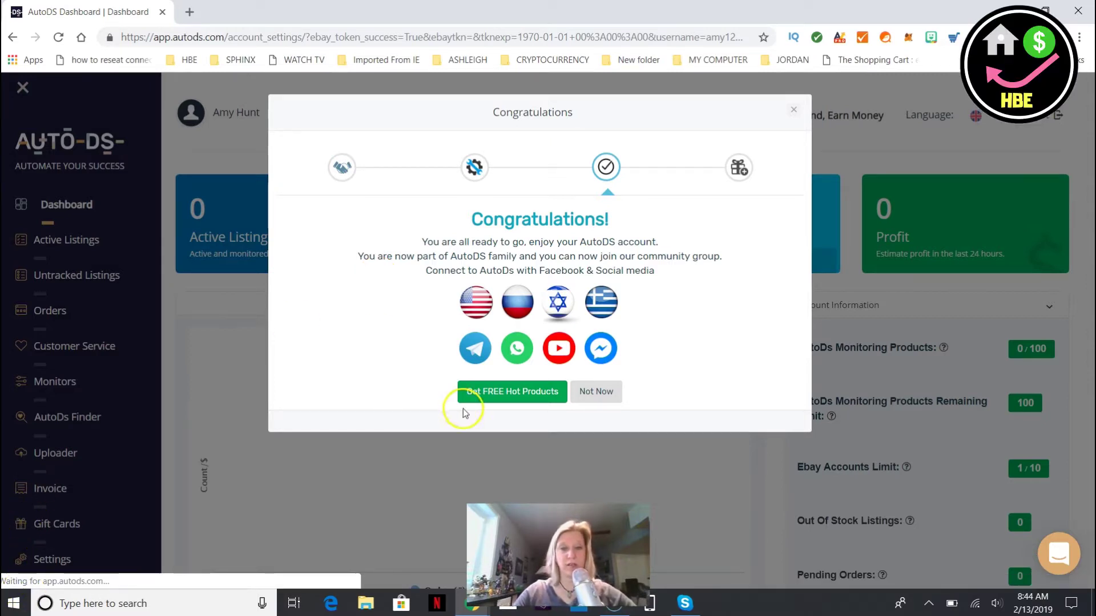
Request the free hot products, set the count to 100, and upload them
left_click(512, 395)
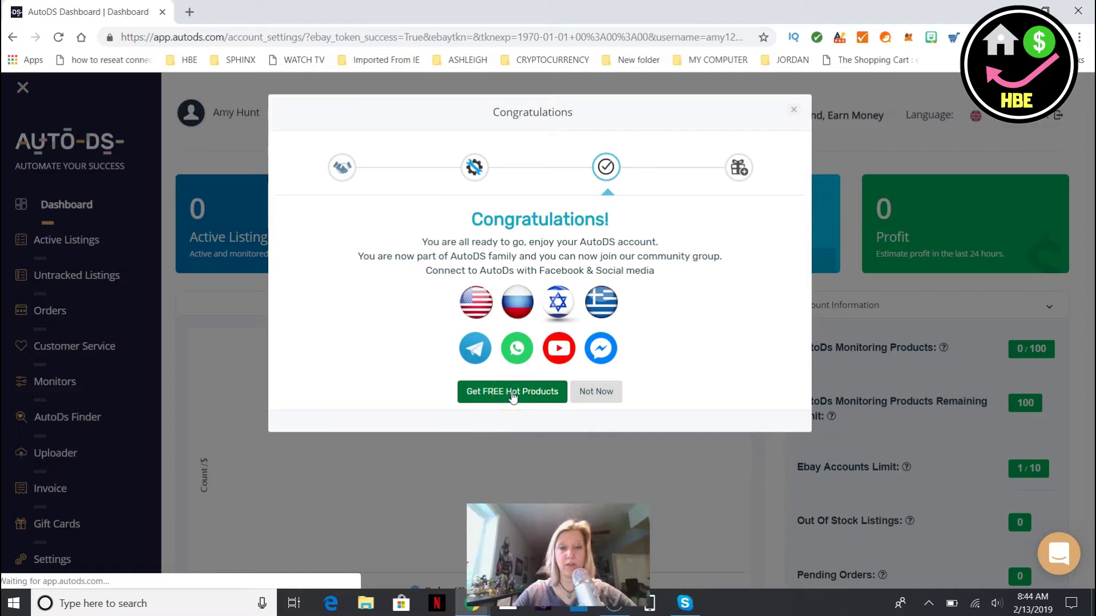
left_click(552, 303)
left_click_drag(465, 287, 631, 313)
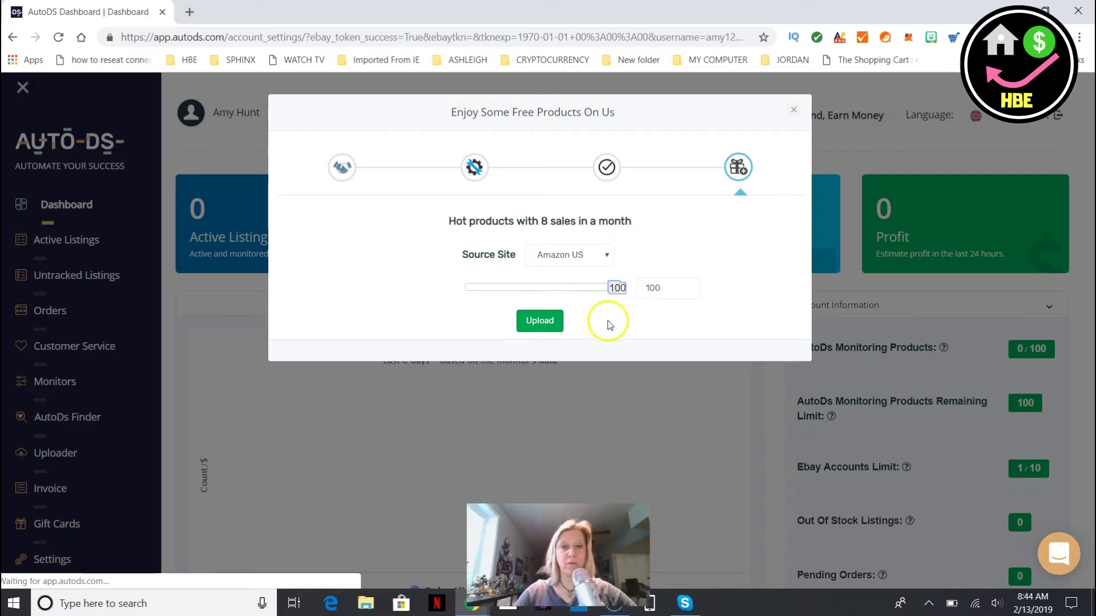
left_click(540, 321)
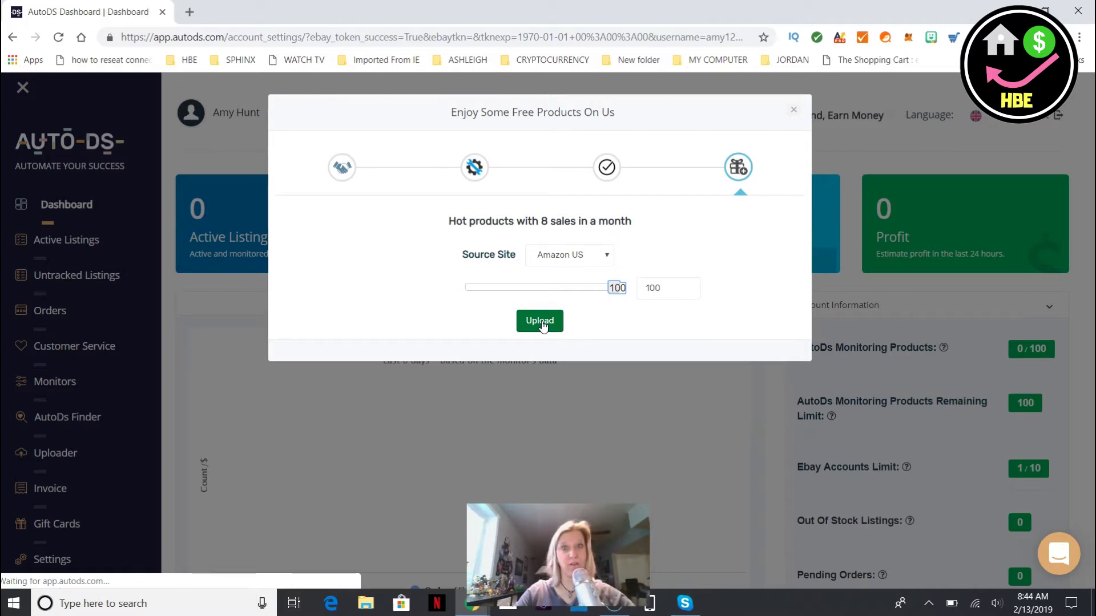
left_click(541, 322)
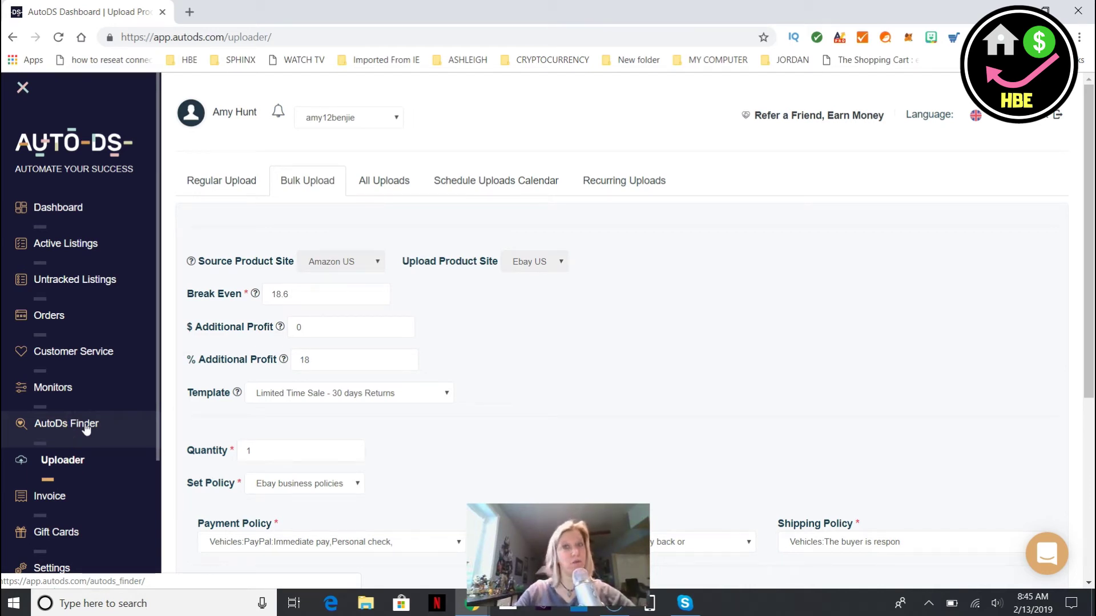
From Settings, start changing the payment method and proceed to PayPal checkout
left_click(32, 587)
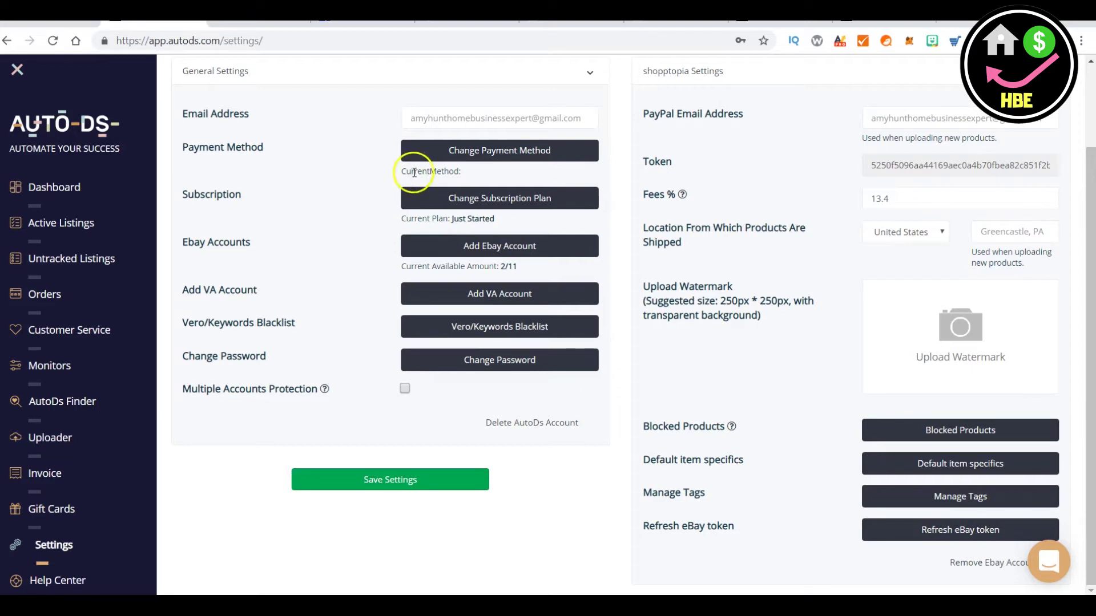
left_click(451, 151)
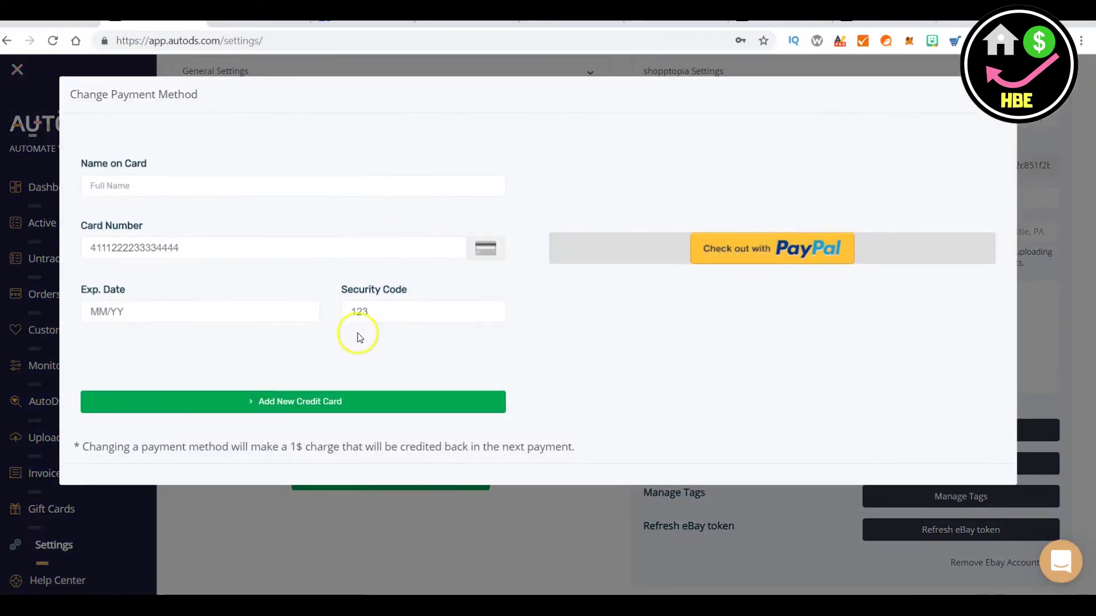
left_click(793, 258)
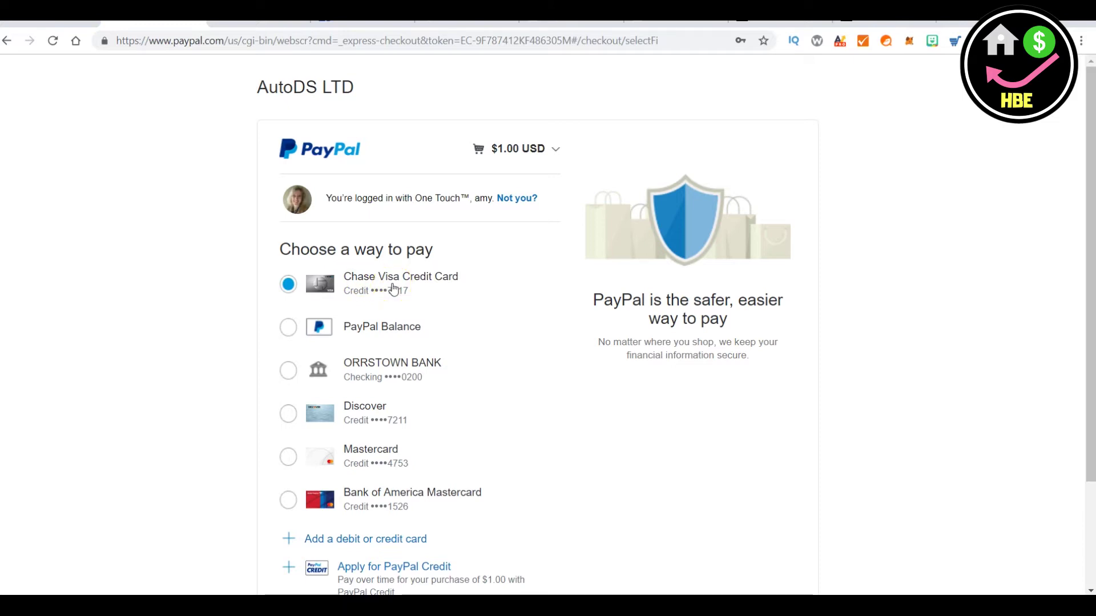
Pay with the Mastercard and agree to automatic payments to AutoDS LTD
left_click(288, 458)
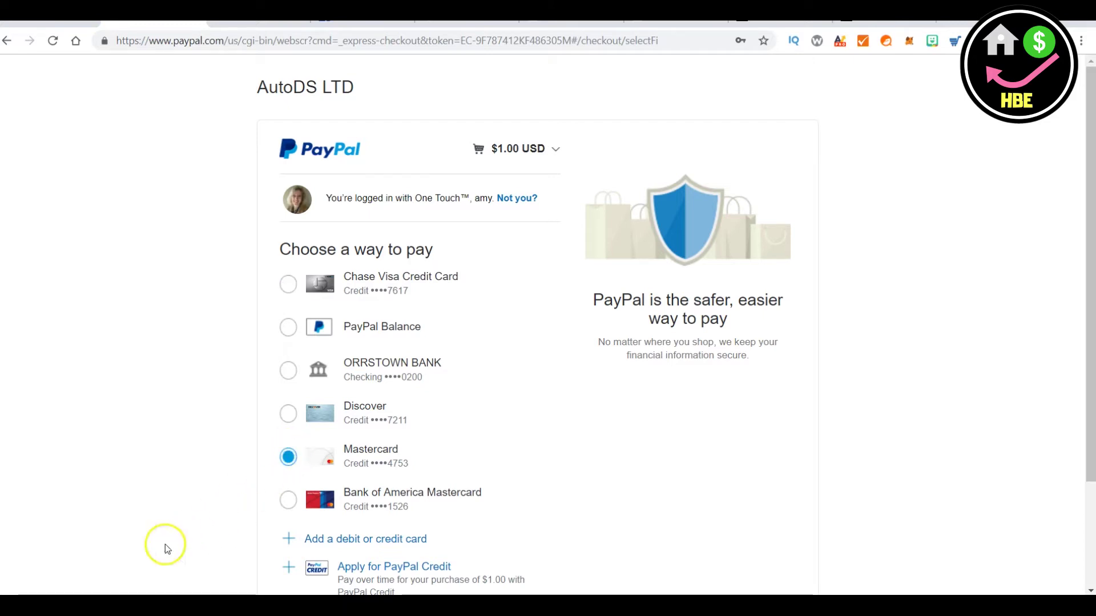
scroll(465, 457, "down", 3)
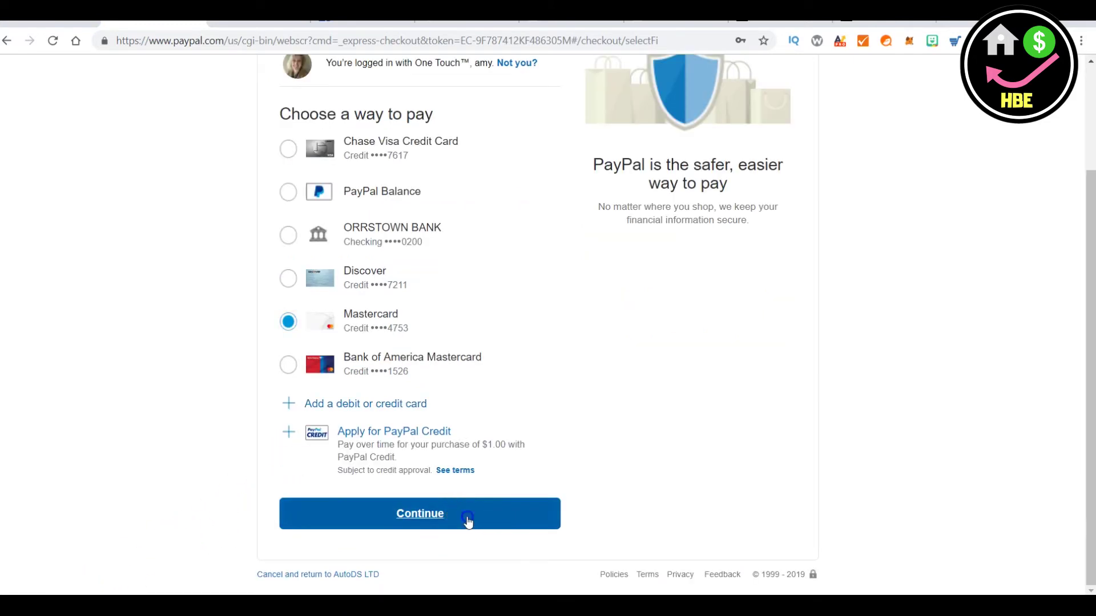
left_click(465, 516)
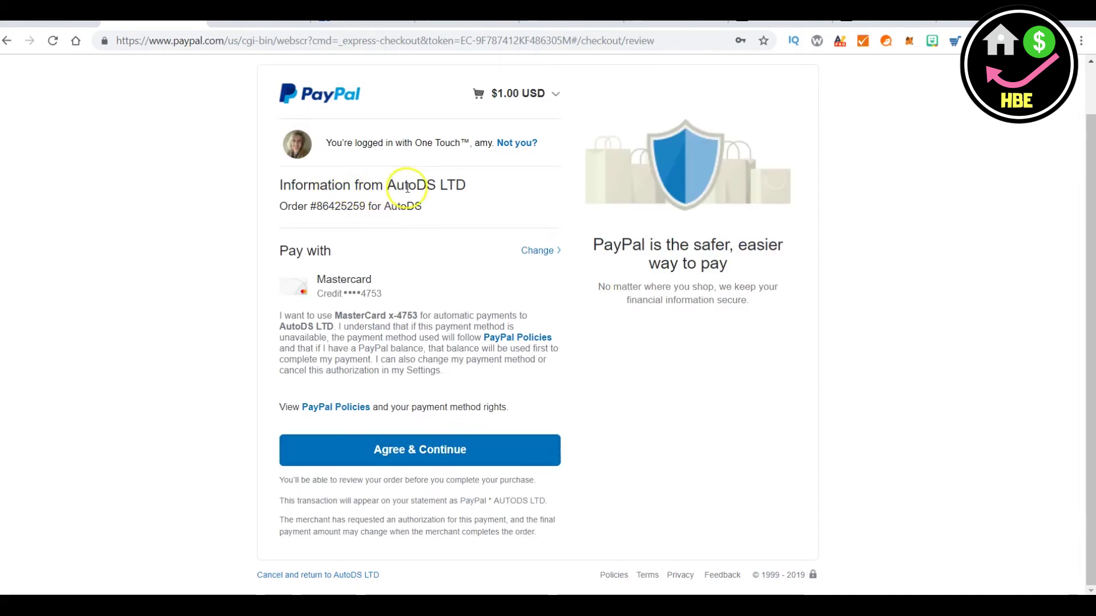
left_click(428, 449)
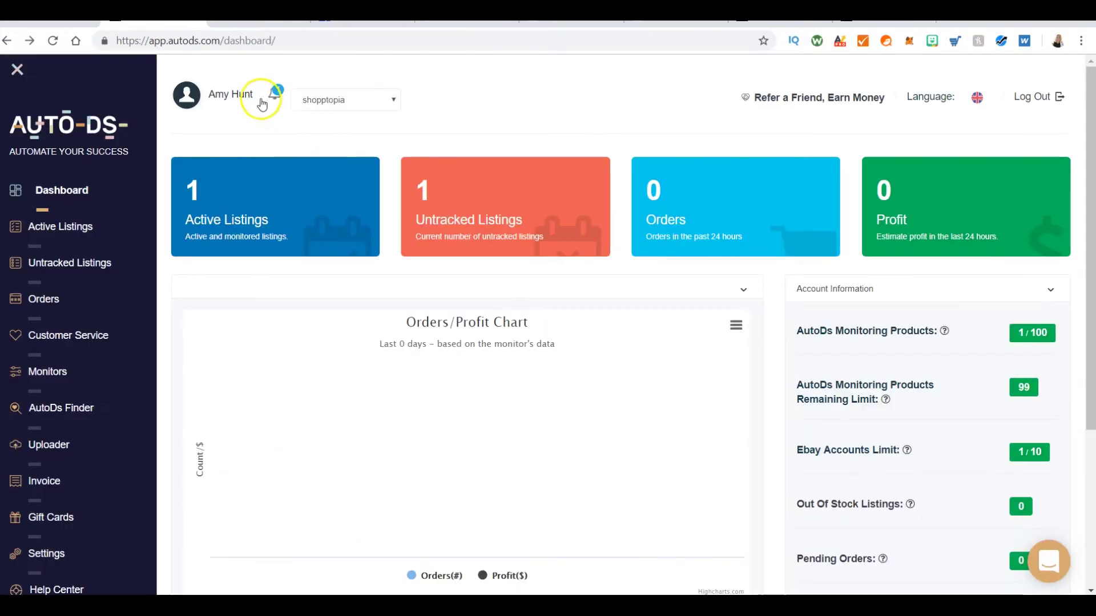
In the profile settings, highlight that the current payment method is PayPal
left_click(241, 97)
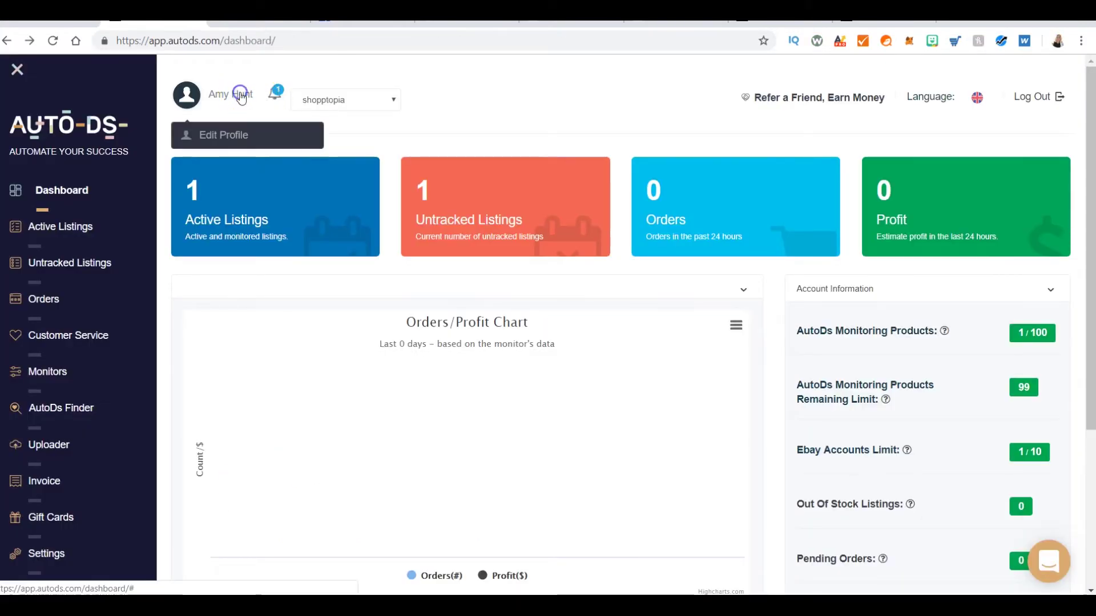
left_click(231, 135)
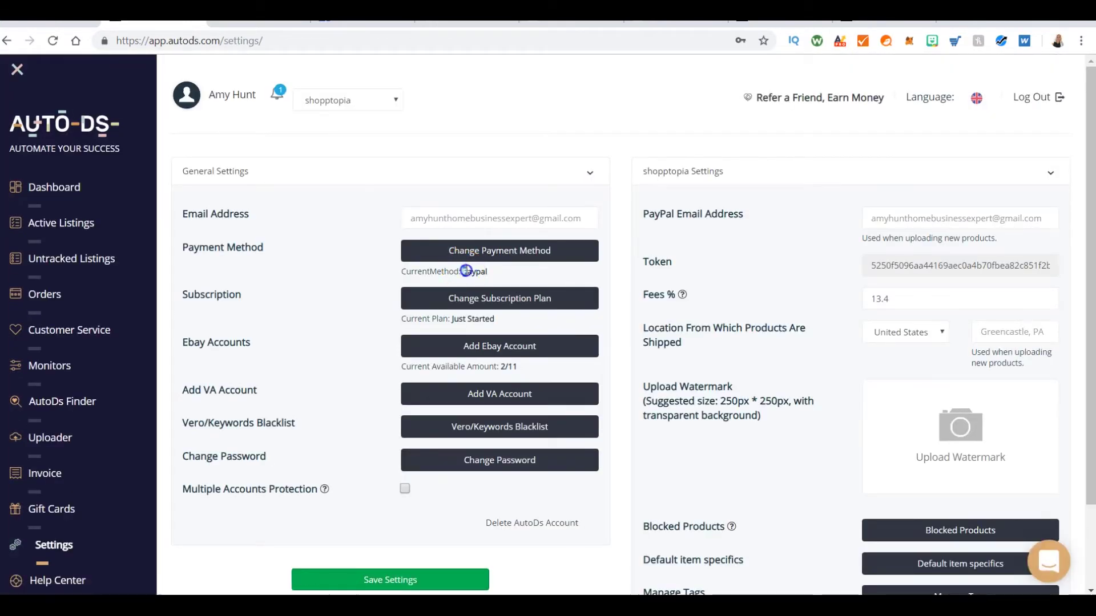
left_click_drag(463, 271, 489, 277)
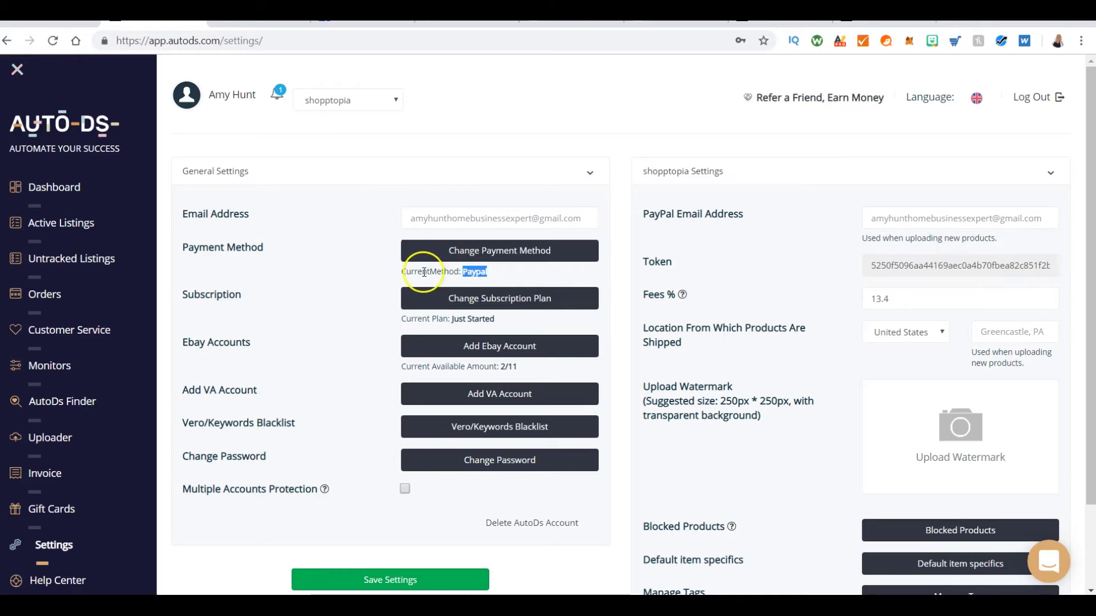
left_click_drag(402, 272, 492, 276)
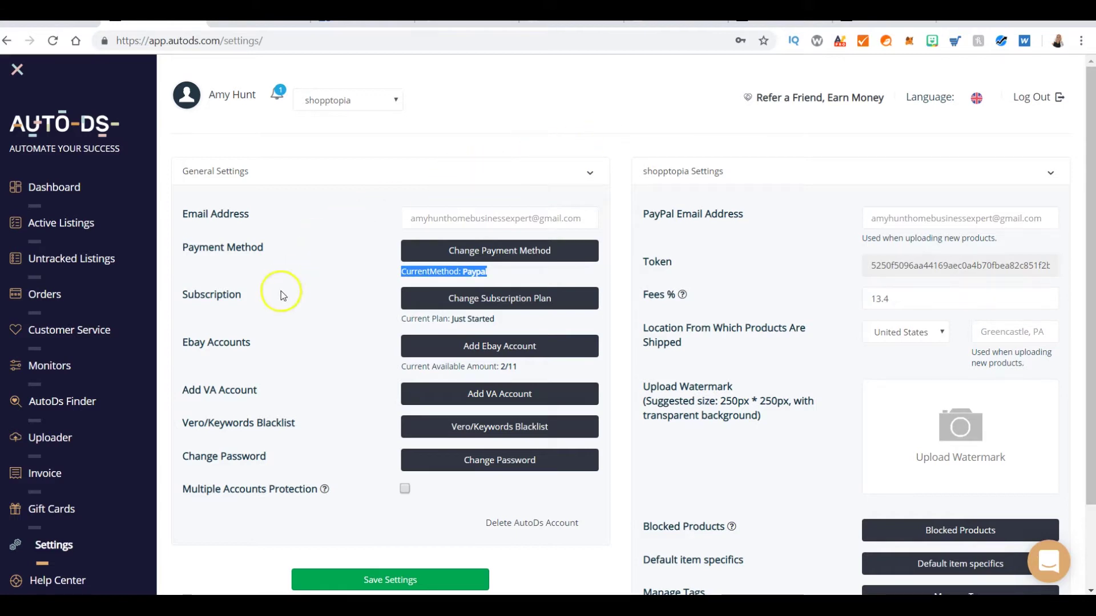
Check the PayPal email used for uploads without changing it, and open the support chat
left_click(75, 550)
scroll(657, 194, "down", 2)
left_click(868, 123)
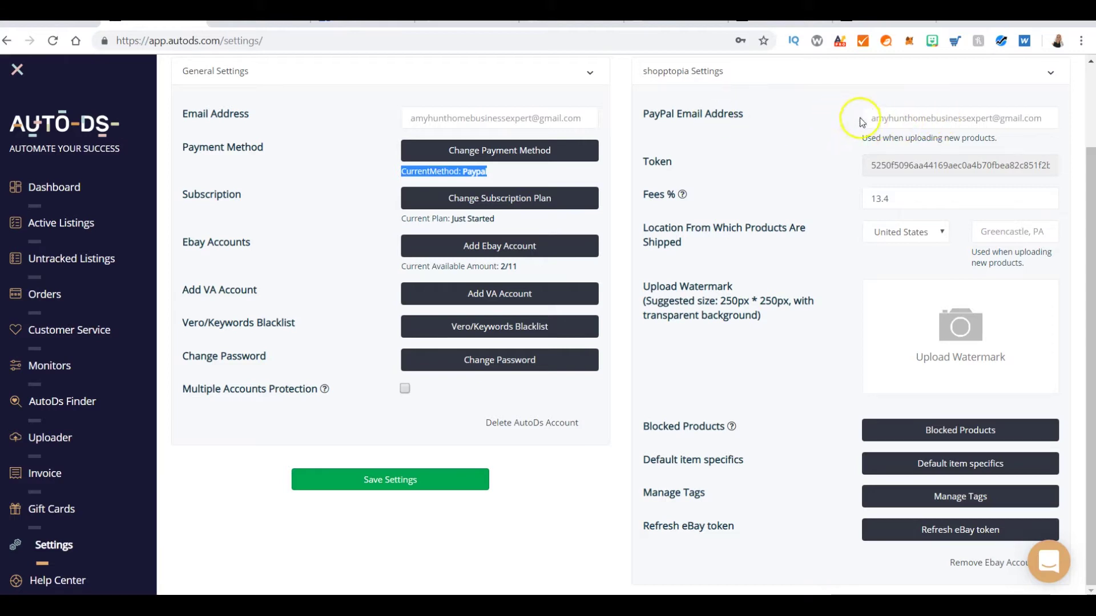
left_click(896, 120)
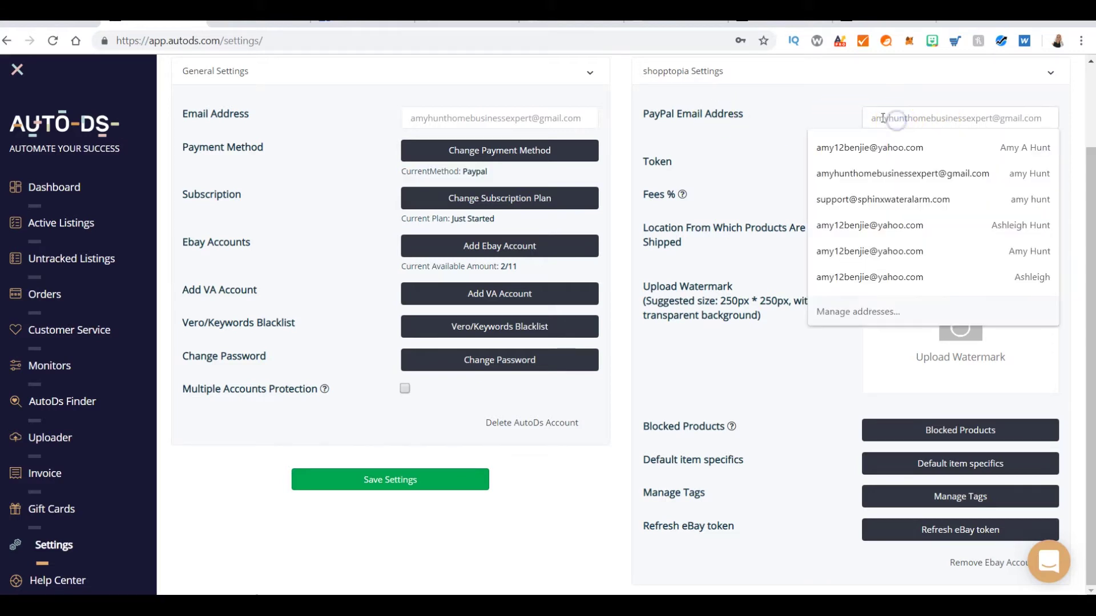
left_click(807, 113)
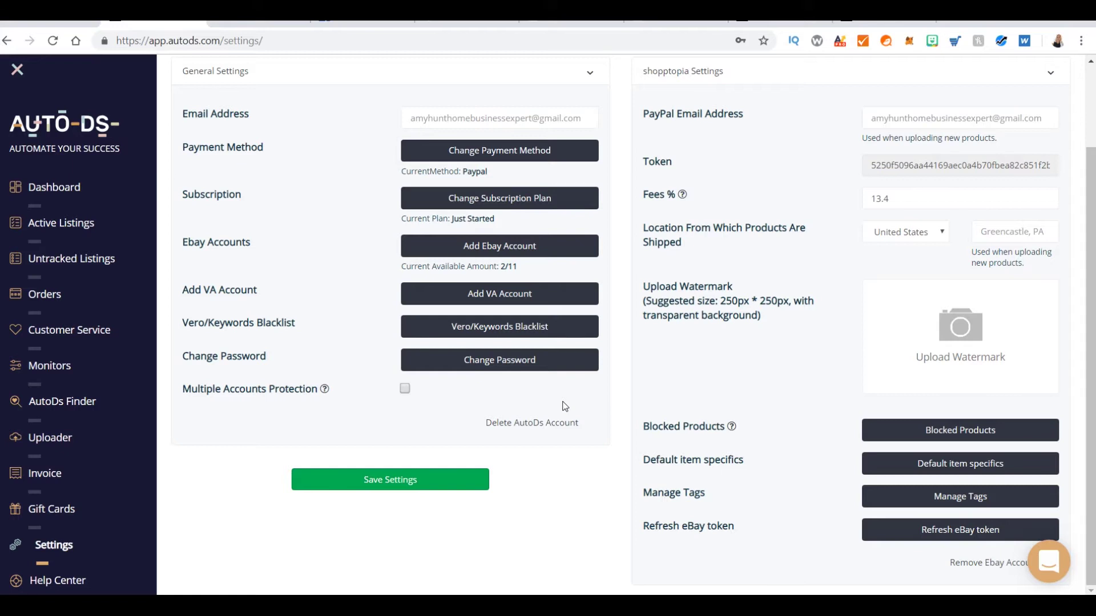
left_click(1050, 563)
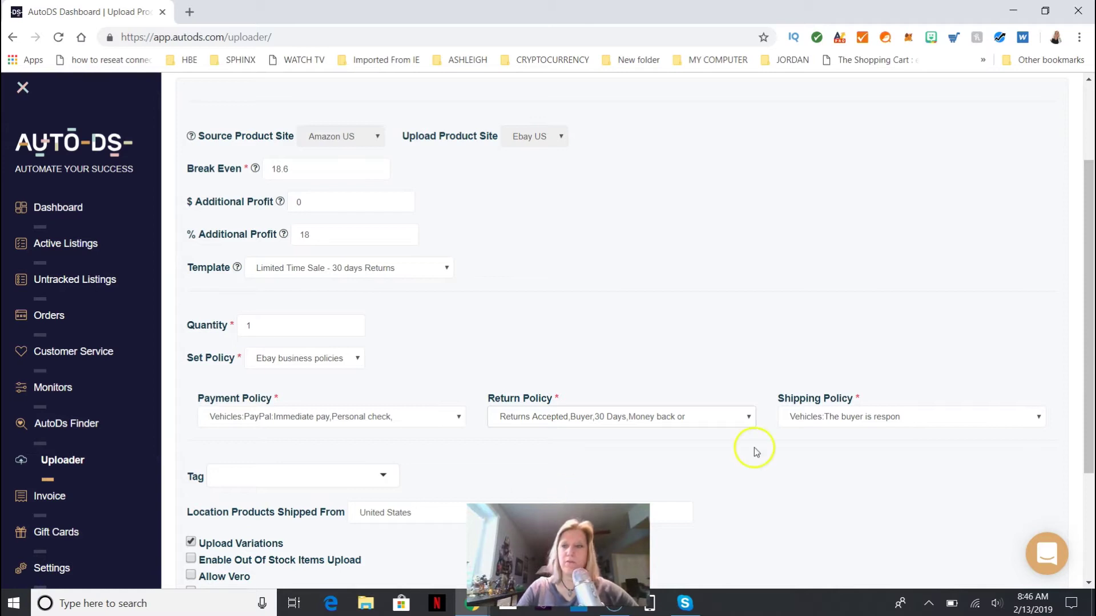
left_click_drag(1086, 296, 1091, 322)
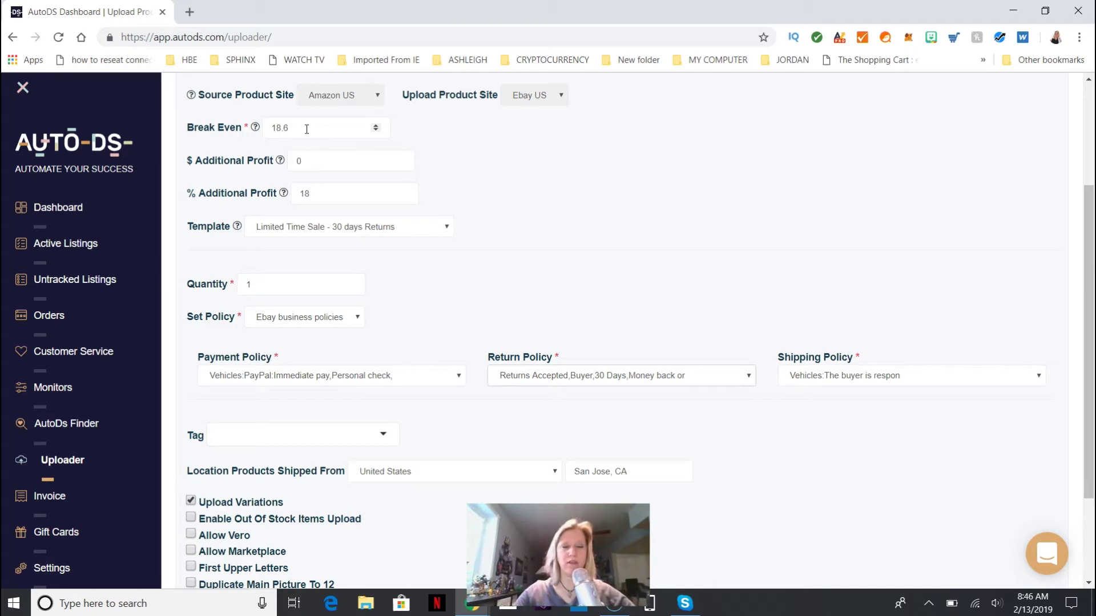
left_click(255, 128)
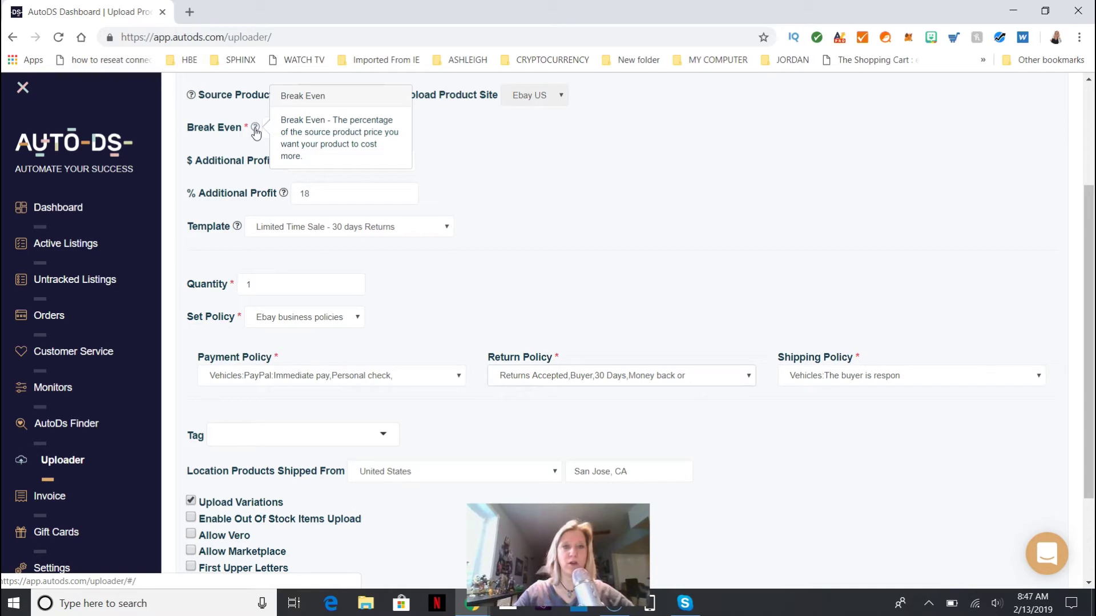
left_click(509, 182)
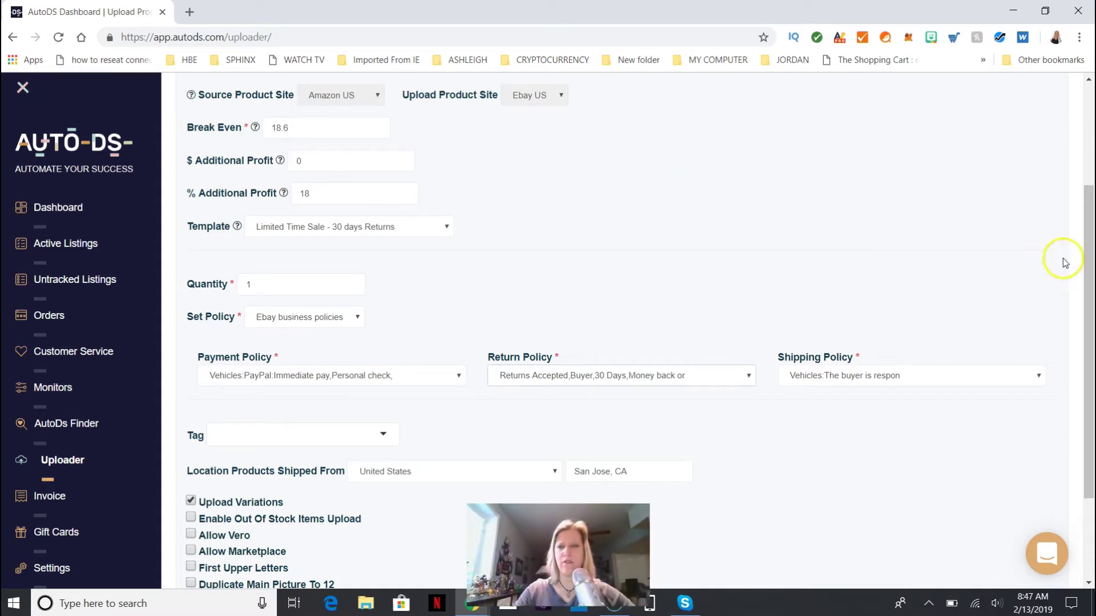
left_click_drag(1090, 273, 1090, 303)
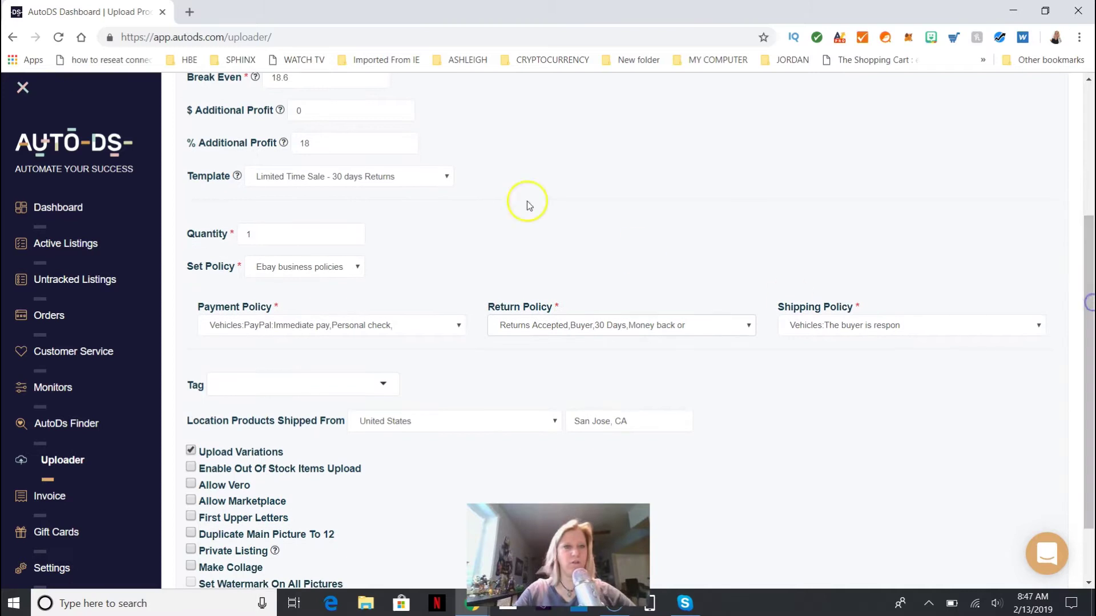
left_click(434, 179)
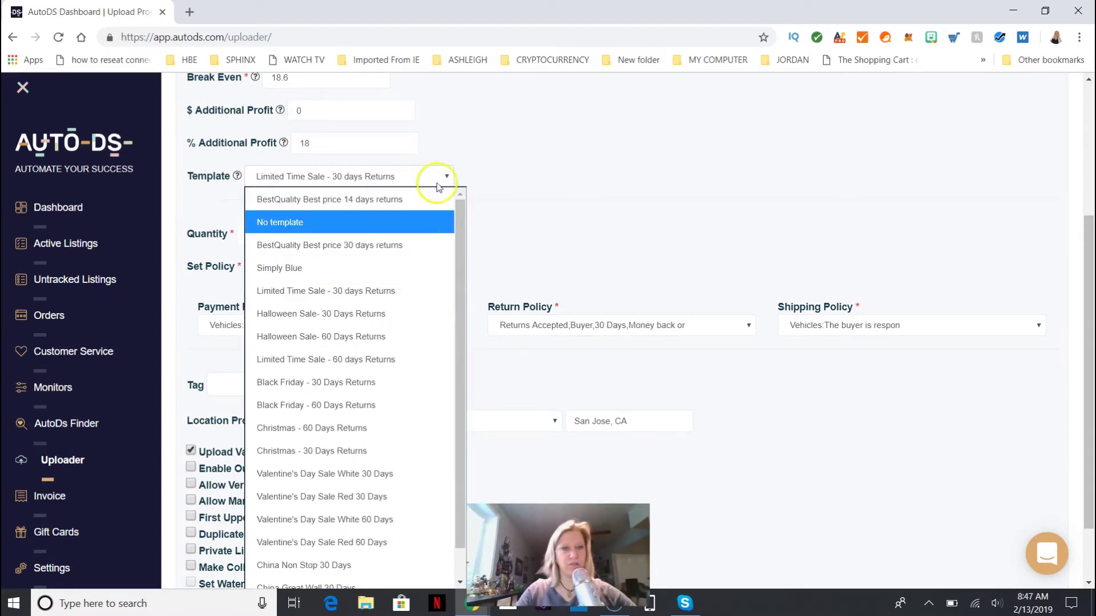
left_click_drag(458, 230, 458, 264)
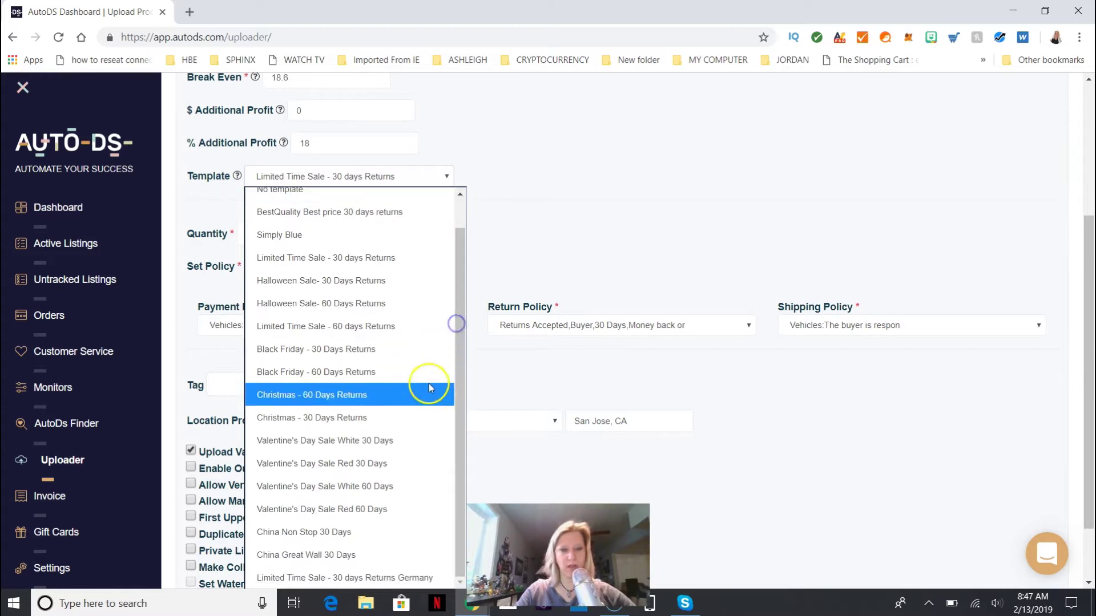
left_click(409, 441)
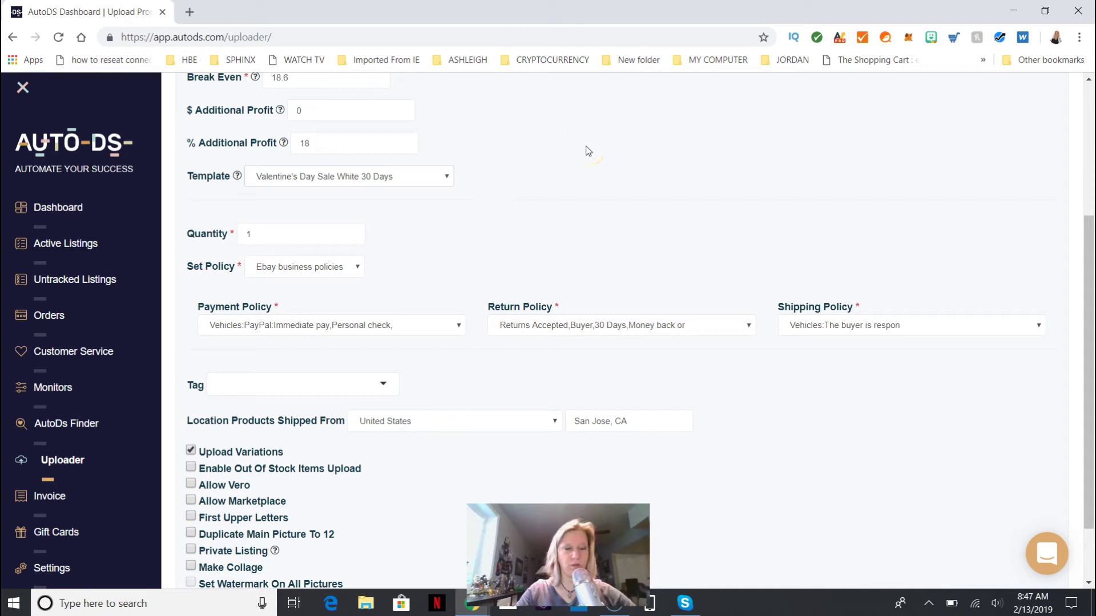
left_click(792, 204)
left_click(572, 213)
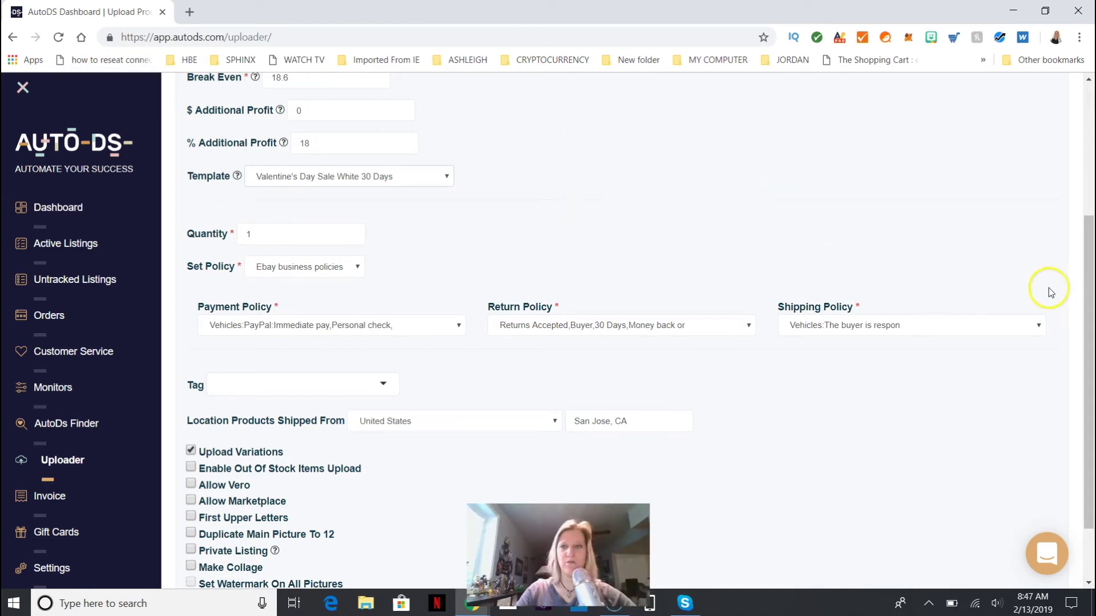
left_click_drag(1088, 290, 1084, 357)
left_click(738, 332)
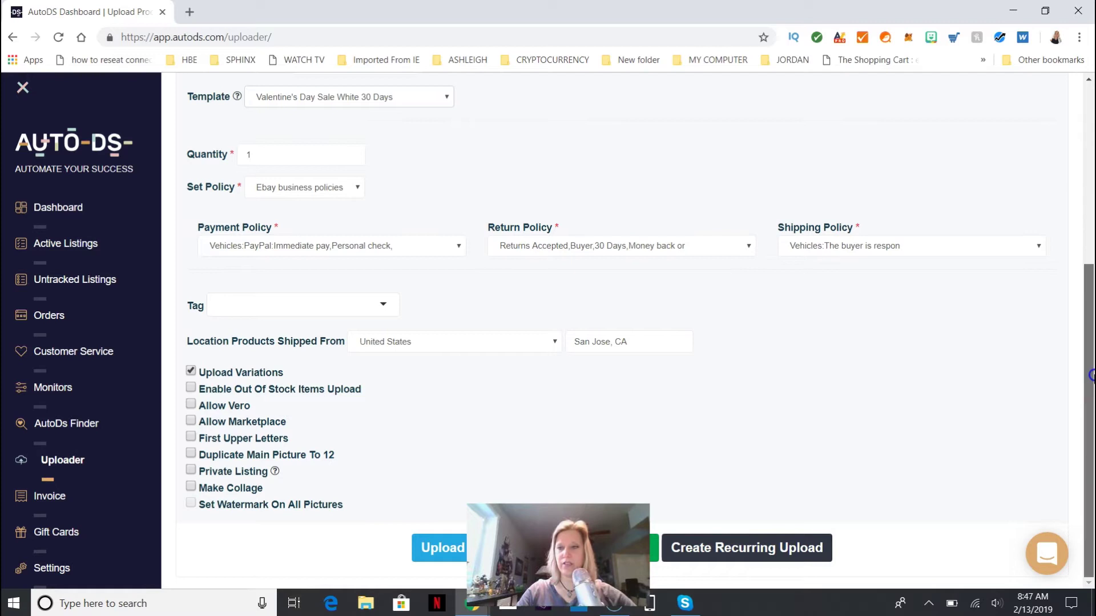
left_click_drag(1087, 374, 1087, 235)
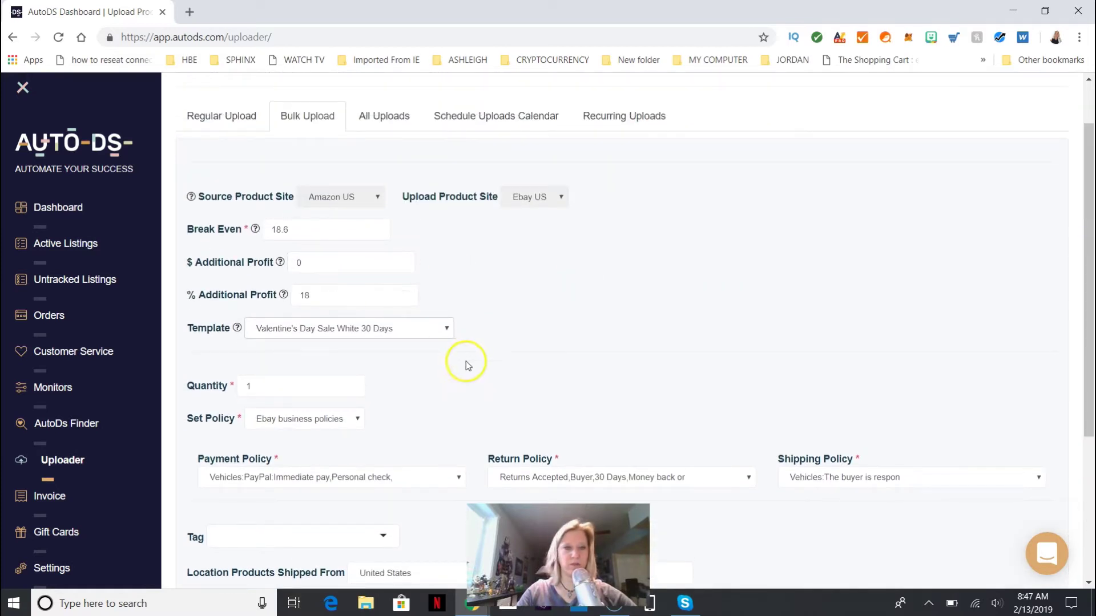
left_click(447, 336)
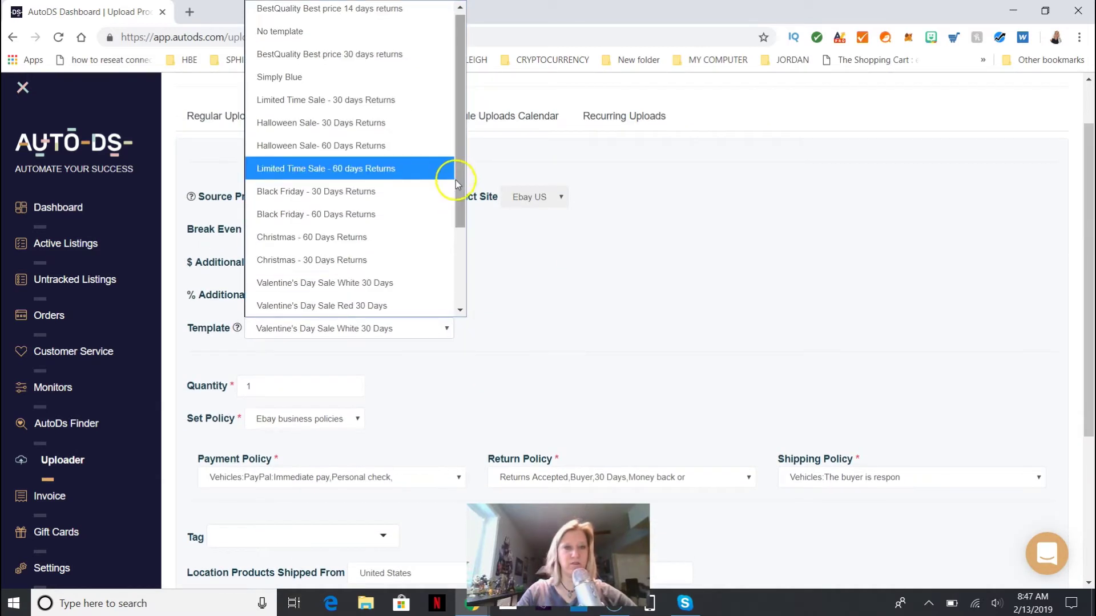
left_click_drag(460, 189, 454, 135)
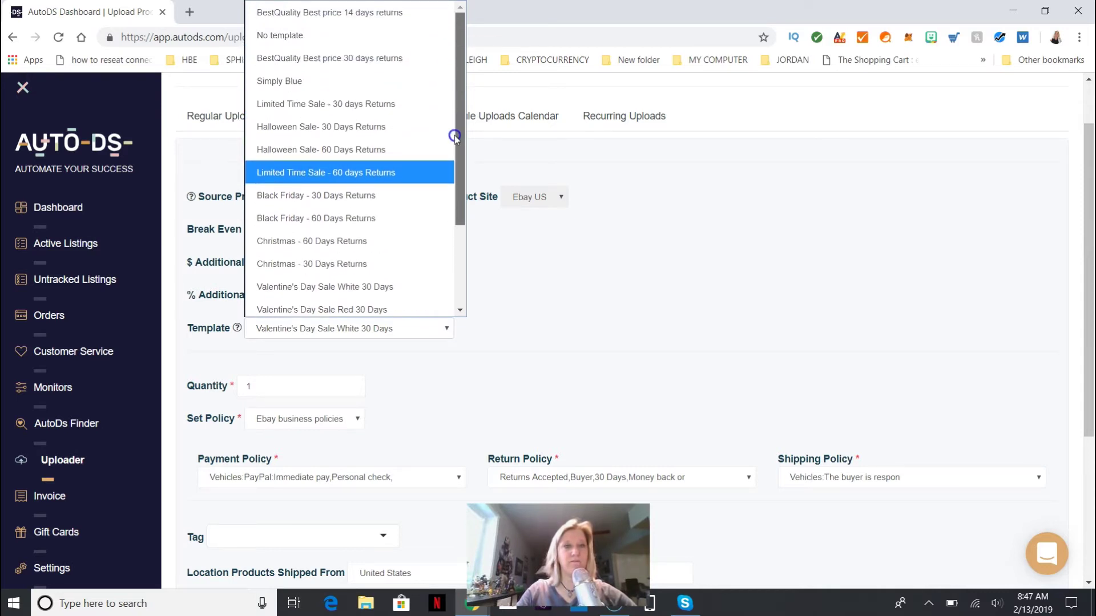
left_click(386, 105)
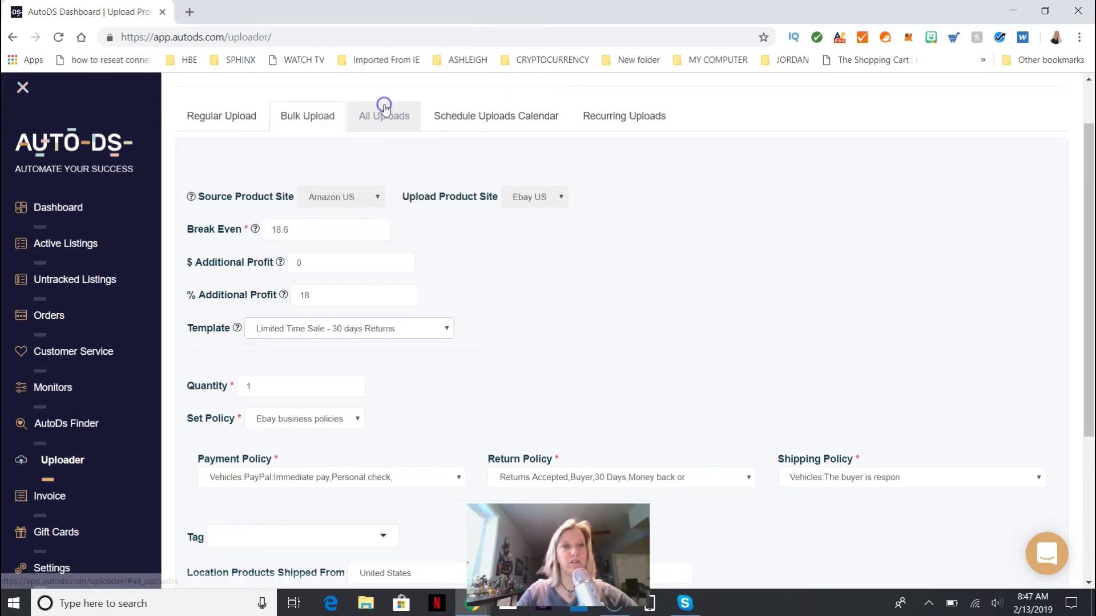
left_click(446, 336)
left_click(445, 337)
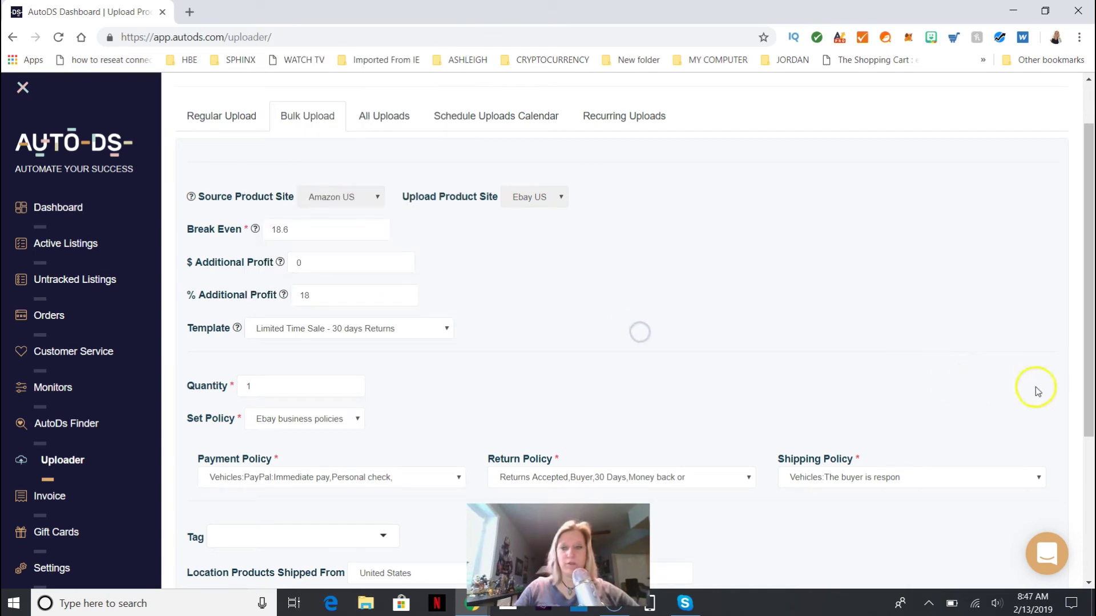
left_click_drag(1087, 393, 1087, 489)
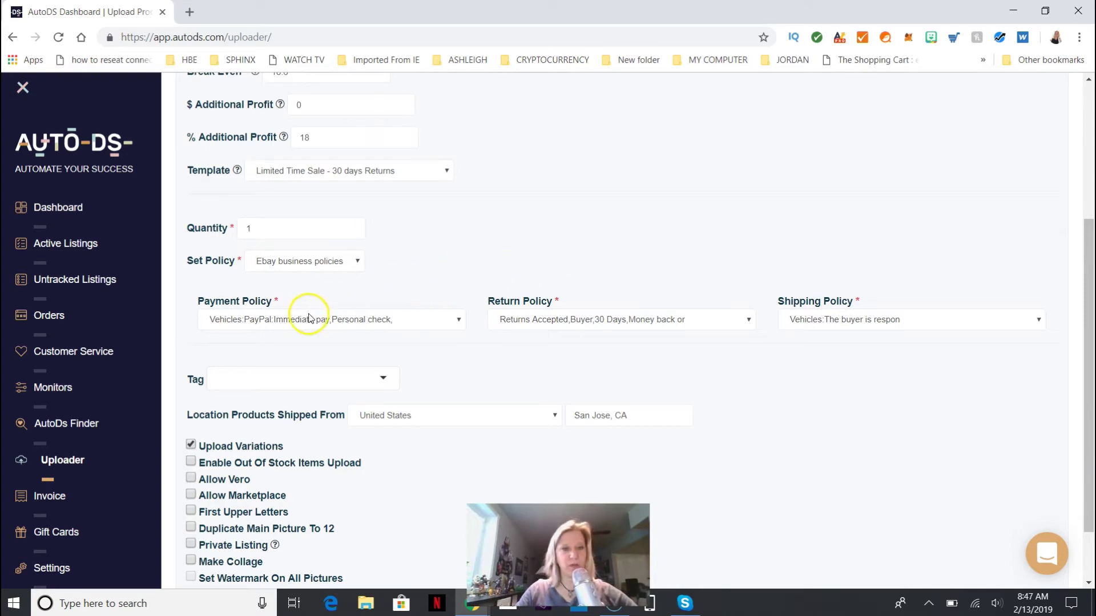
left_click_drag(1085, 349, 1090, 407)
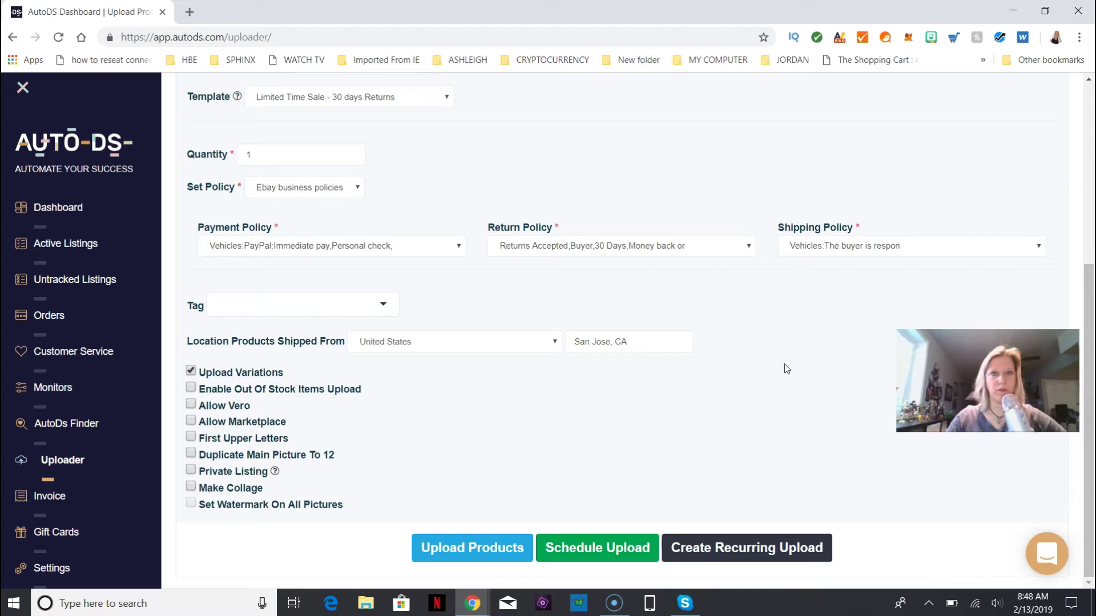
Upload the products to eBay, confirming in the 'Are you sure?' dialog
left_click(490, 548)
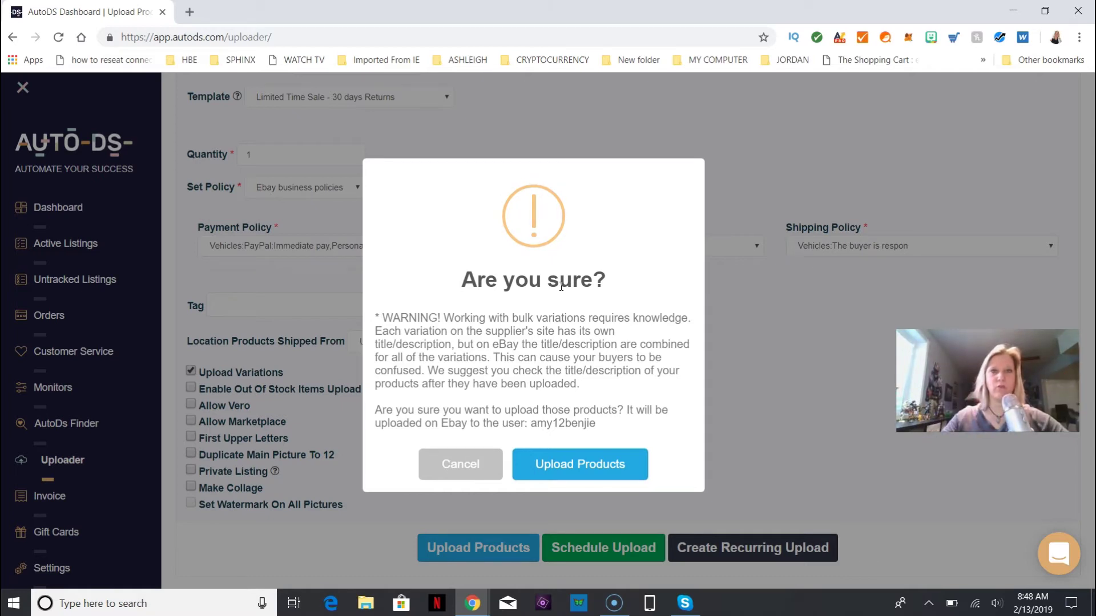
left_click(598, 463)
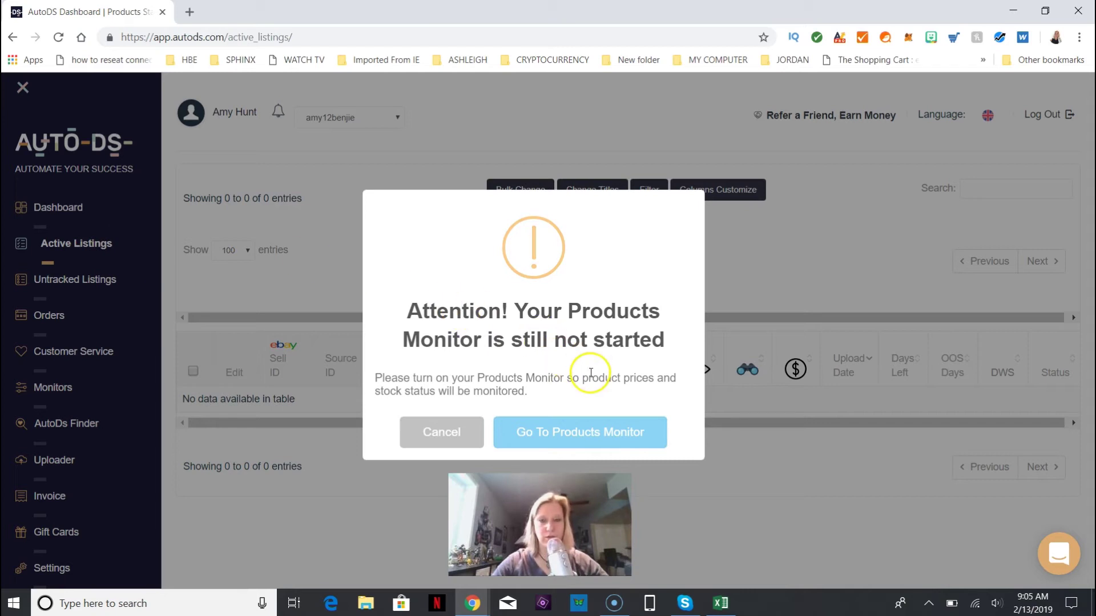
Open the Products Monitor settings, start the monitor and confirm the change
left_click(554, 436)
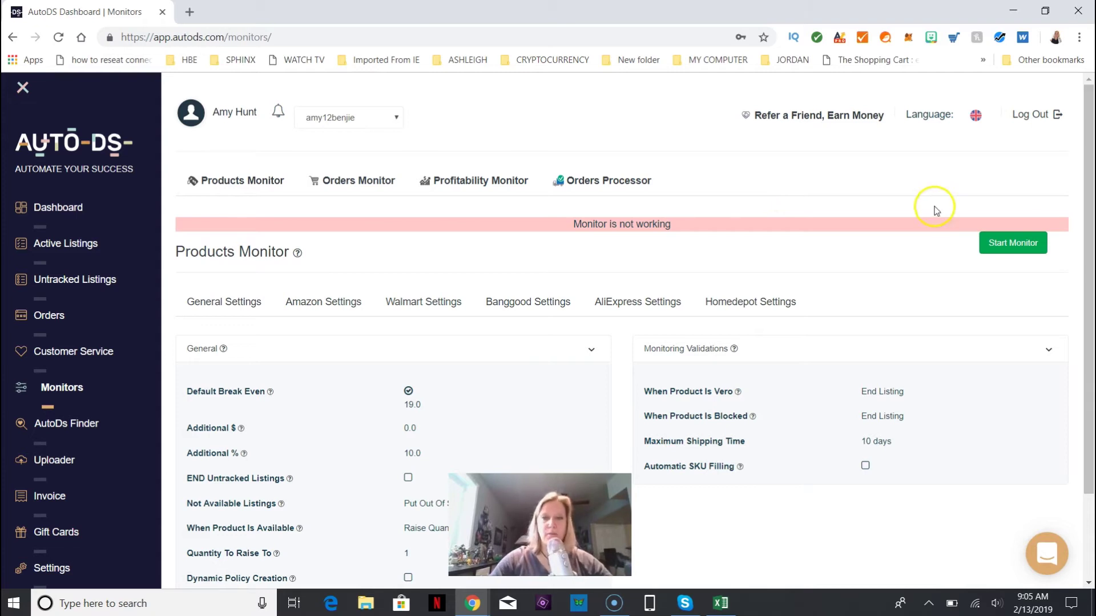
left_click(1003, 246)
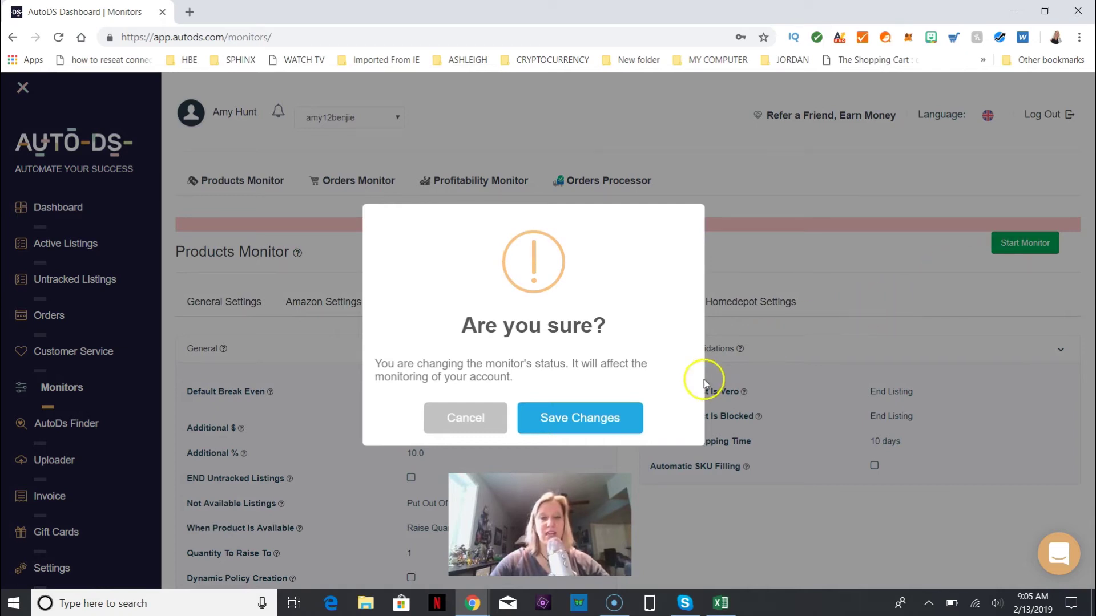
left_click(618, 416)
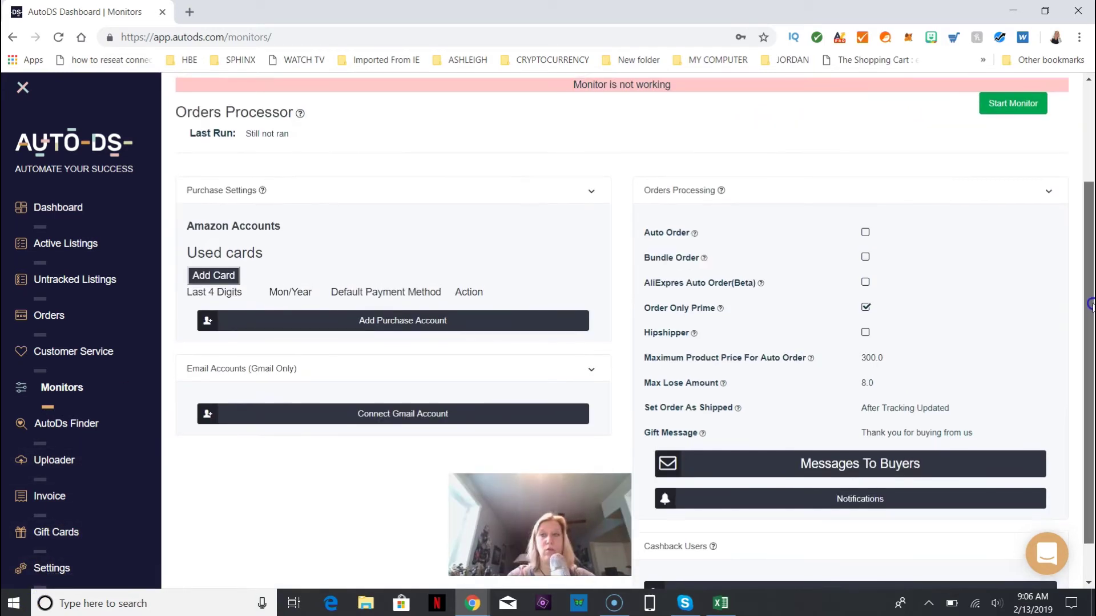
left_click_drag(1087, 308, 1087, 234)
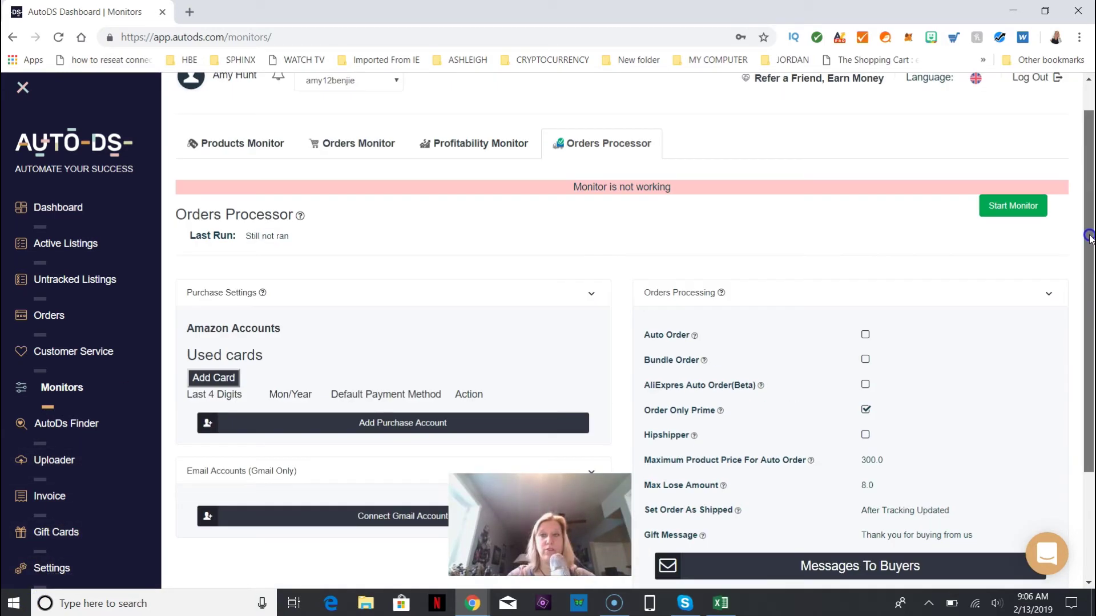
left_click(1022, 209)
left_click(542, 416)
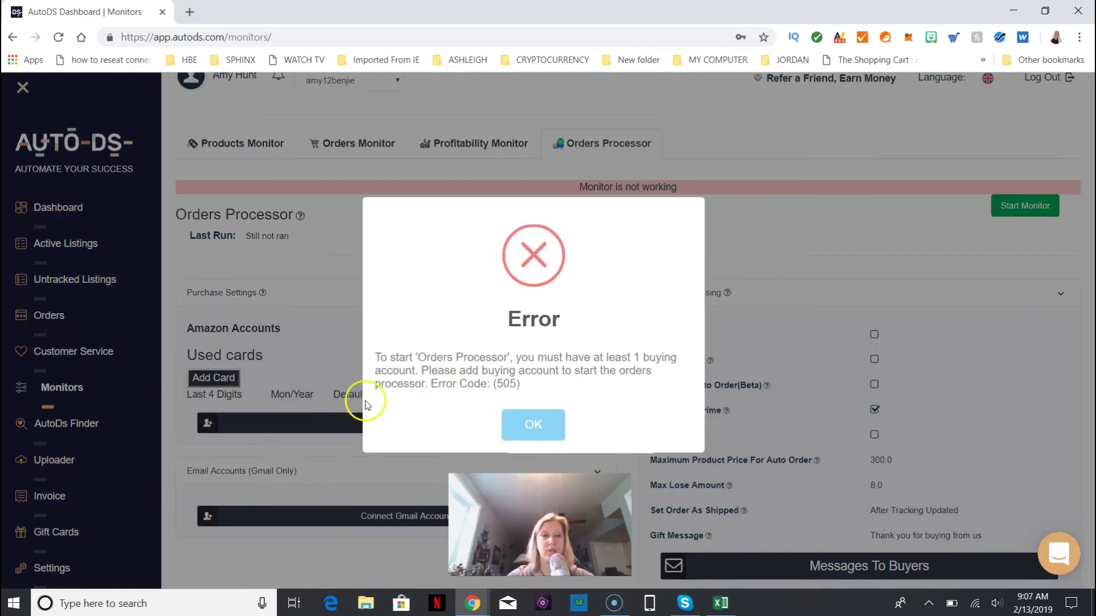
left_click(519, 431)
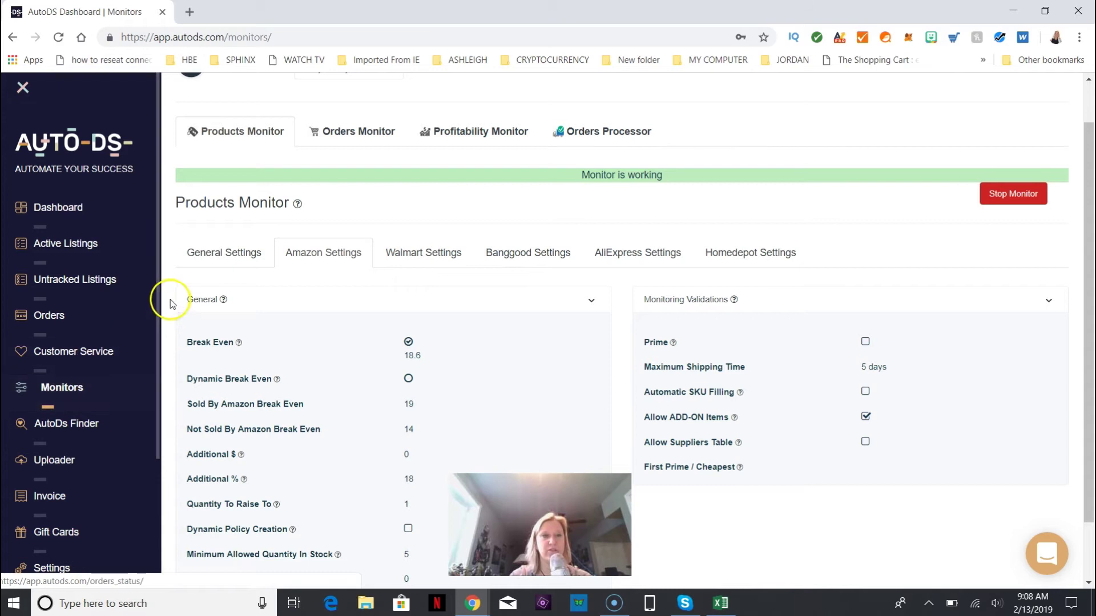
left_click(215, 262)
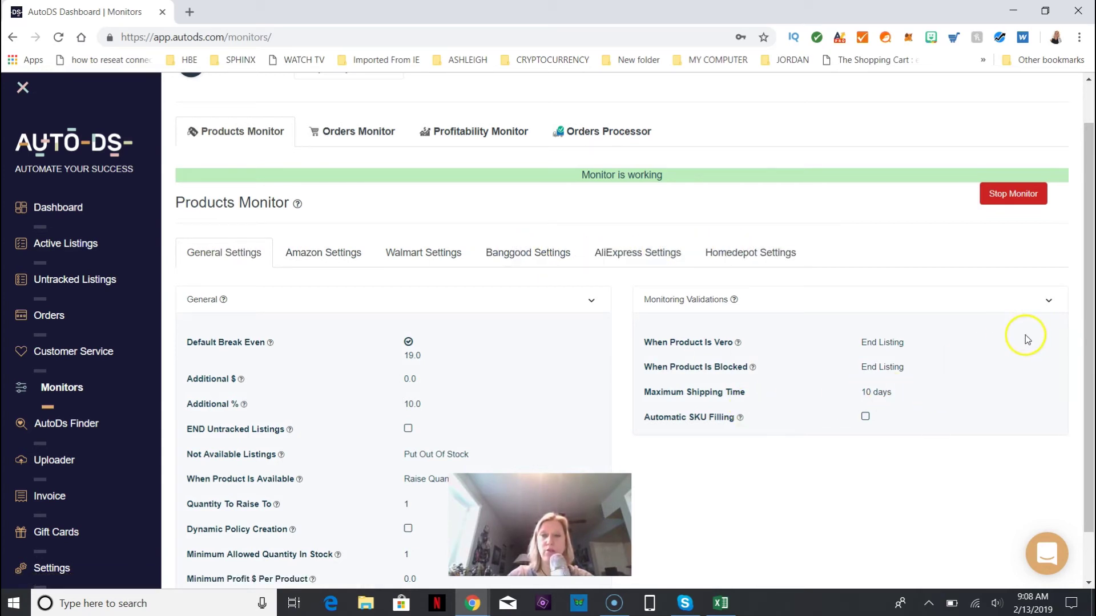
left_click_drag(1089, 315, 1090, 412)
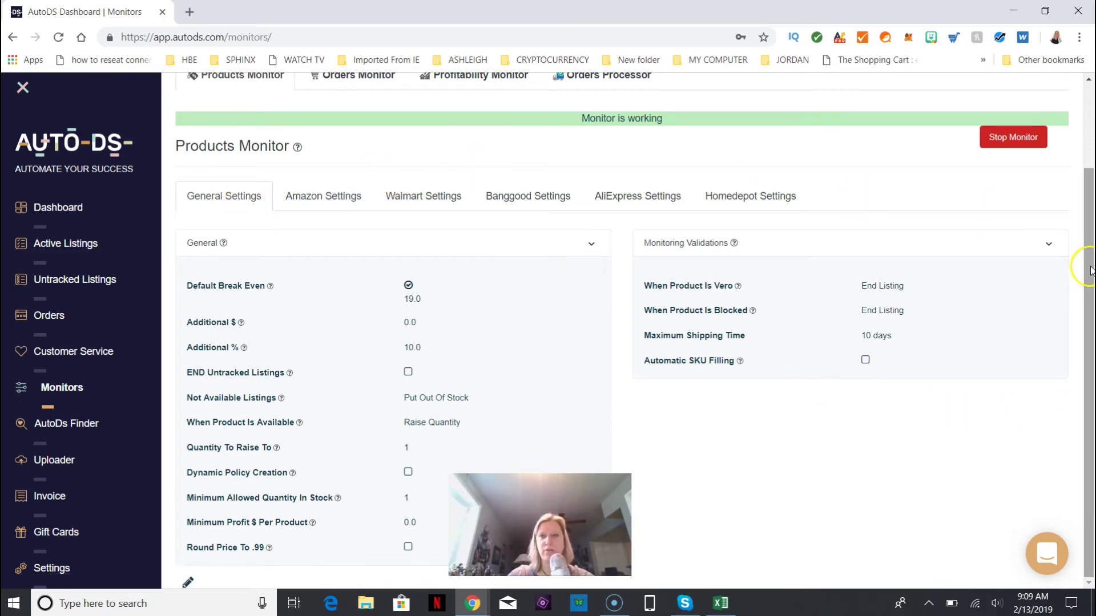
scroll(856, 228, "up", 2)
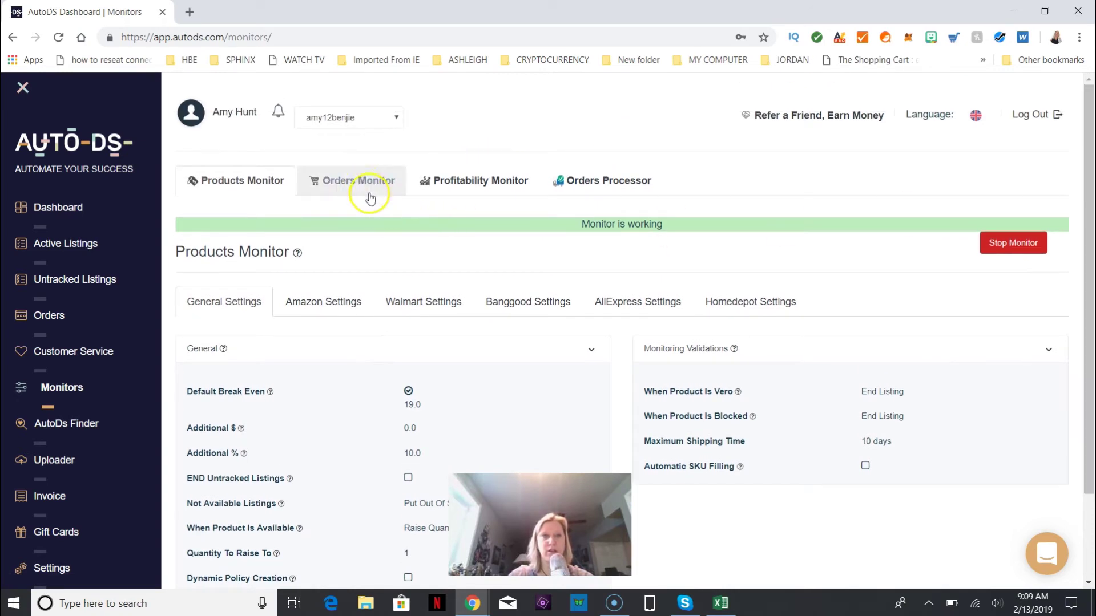
Browse the Orders Monitor, Profitability Monitor and Orders Processor tabs, then choose Add Purchase Account
left_click(331, 183)
left_click(469, 181)
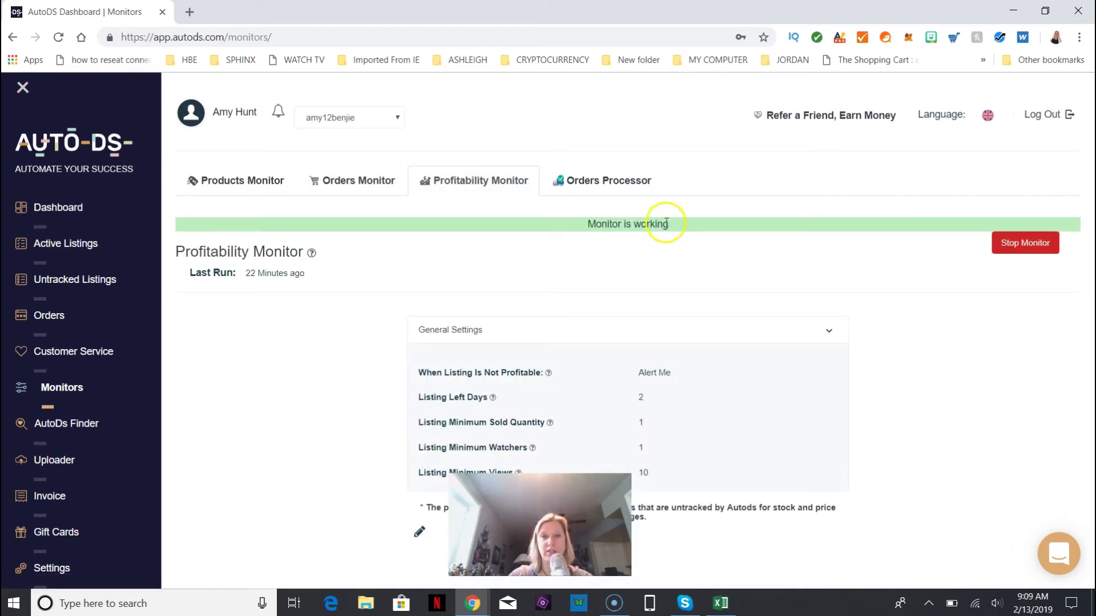
left_click(616, 181)
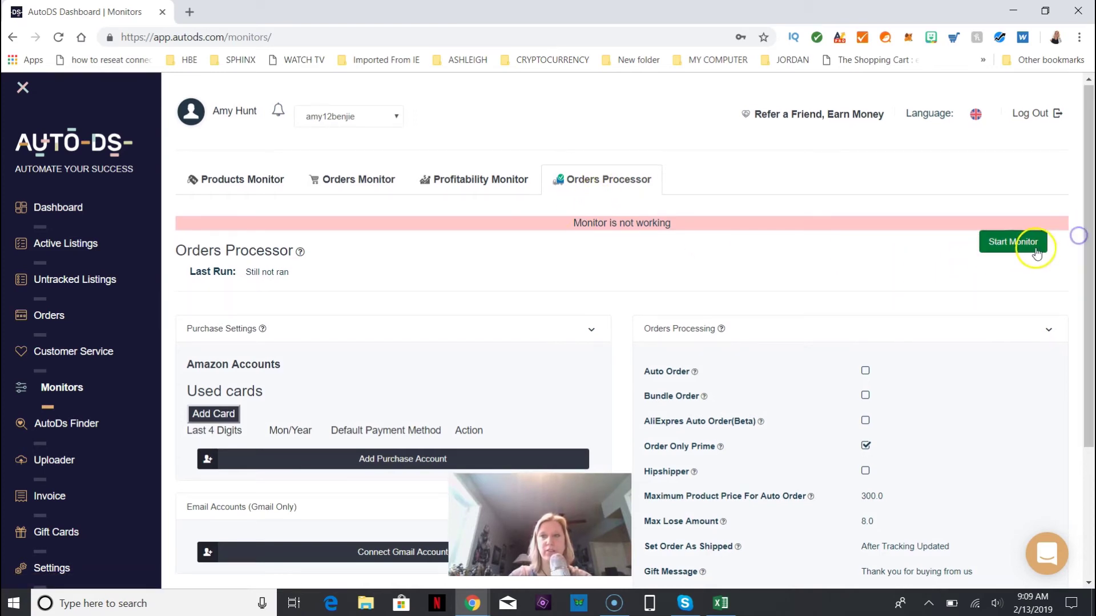
scroll(1079, 238, "down", 2)
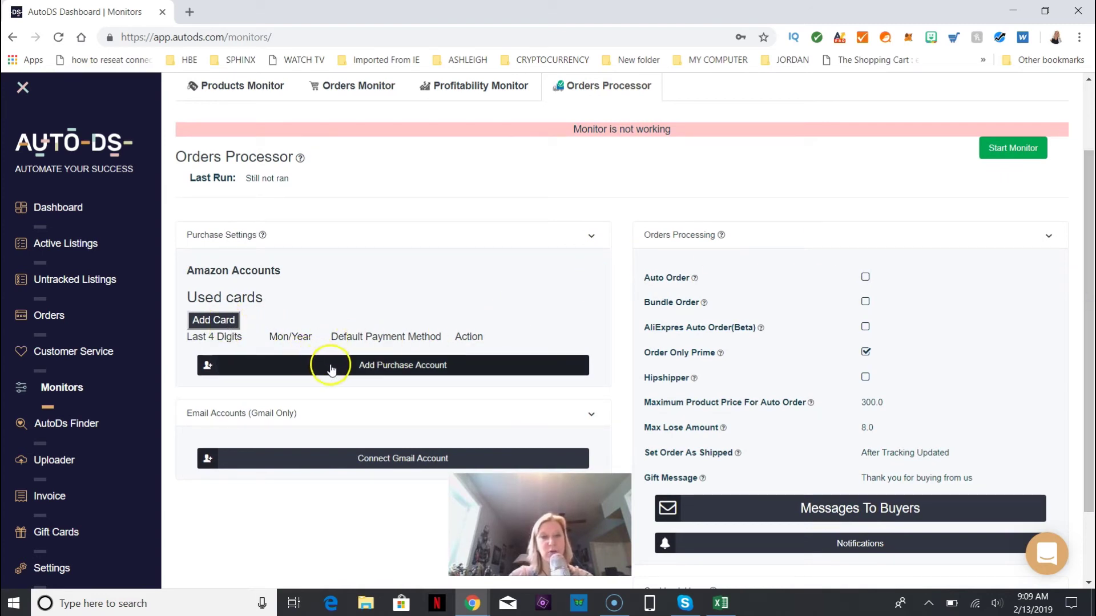
left_click(348, 369)
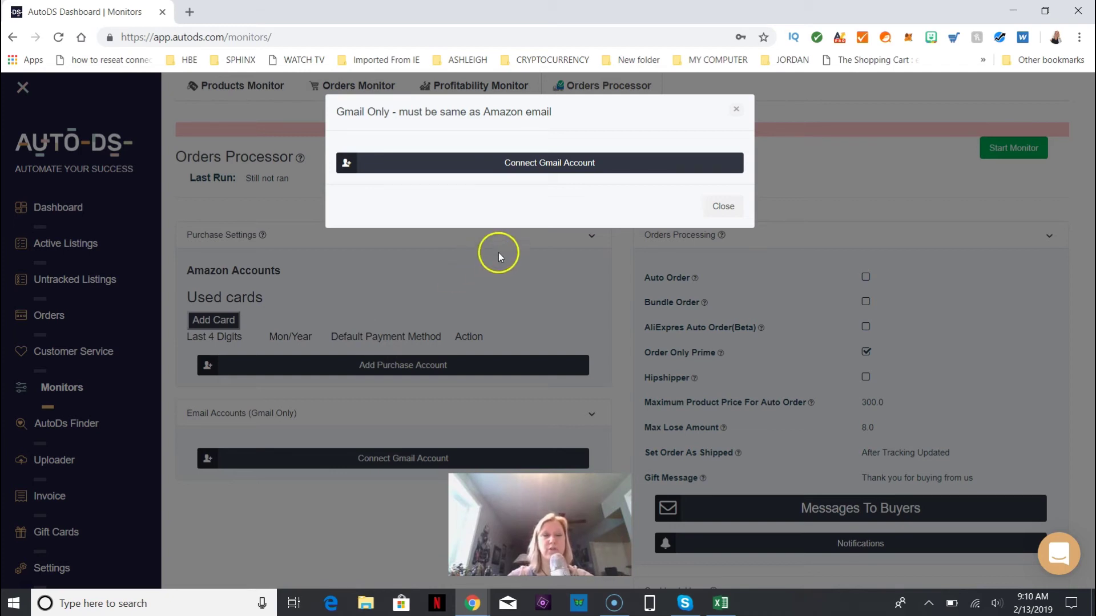
Connect the Gmail account, grant AutoDS Google access, and dismiss the success message
left_click(547, 171)
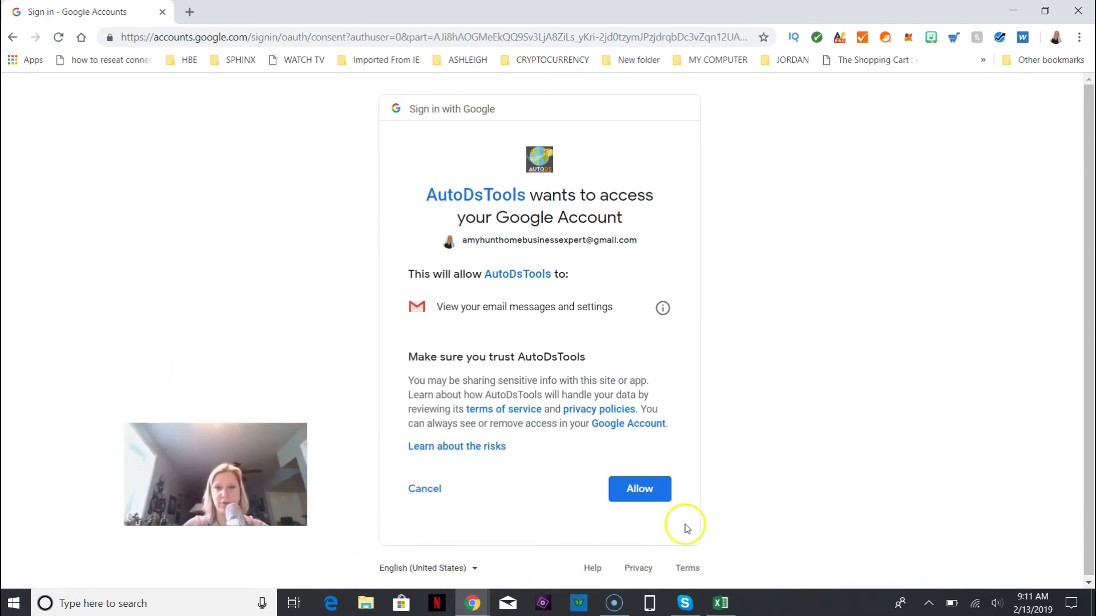
left_click(655, 494)
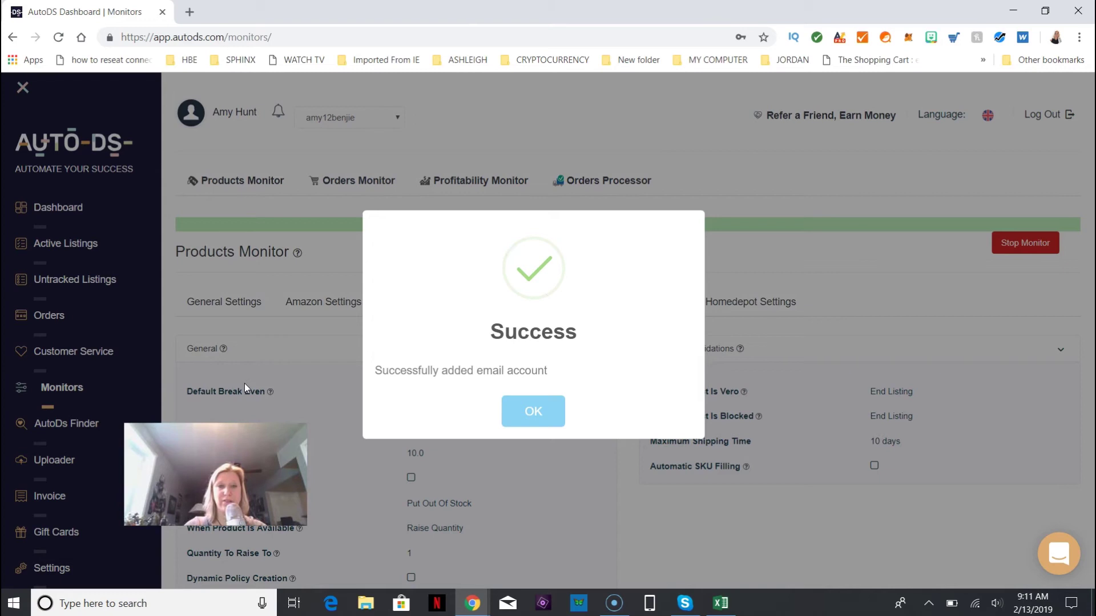
left_click(542, 405)
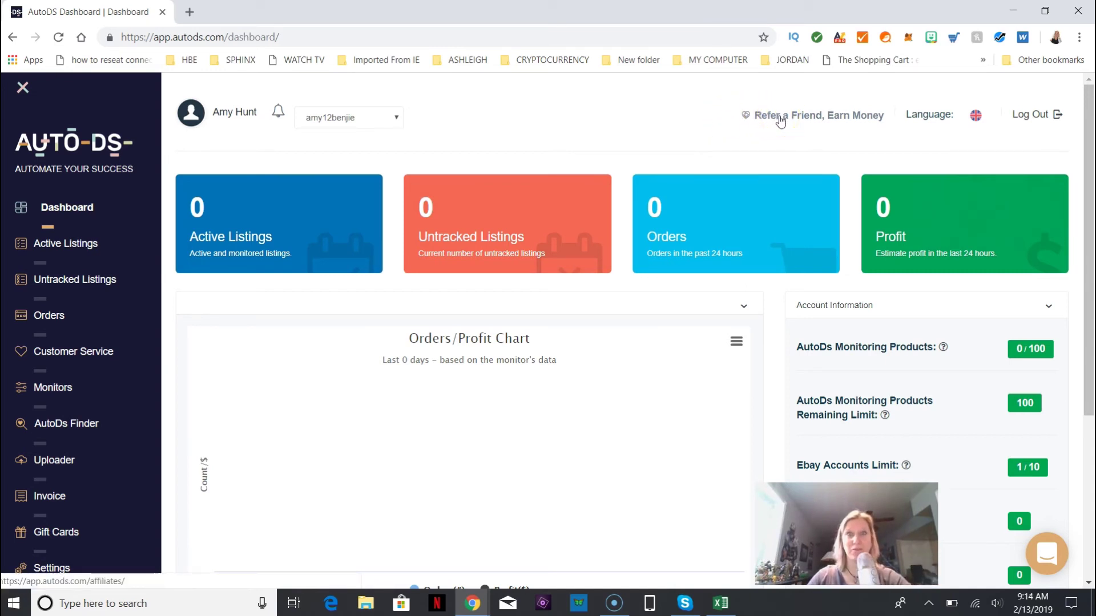
Open the Refer a Friend affiliates page and scroll through its rate and payment tables
left_click(780, 117)
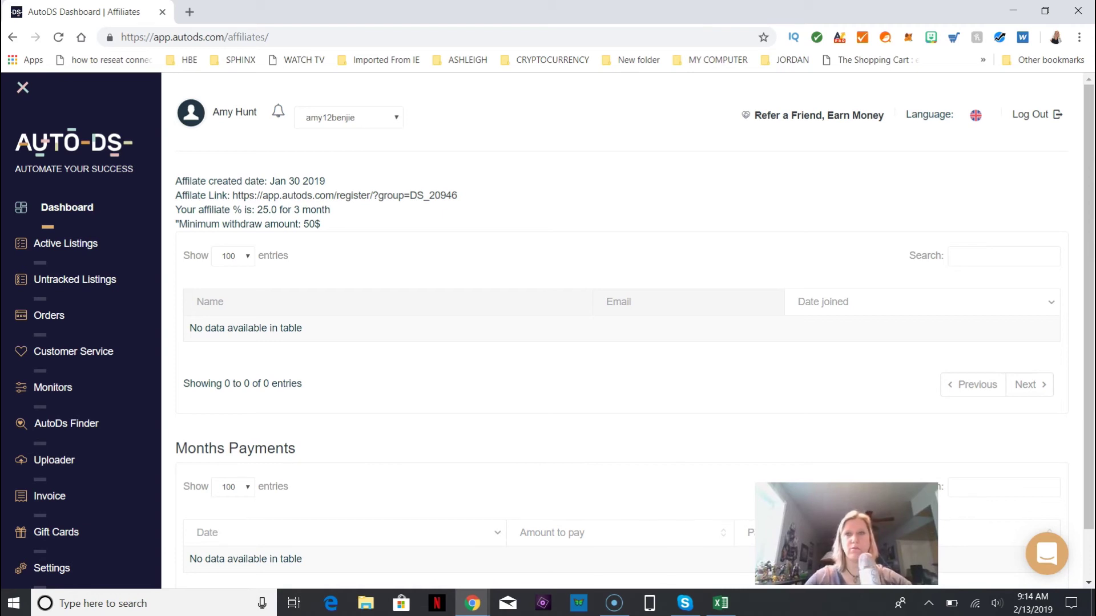
scroll(1087, 137, "down", 1)
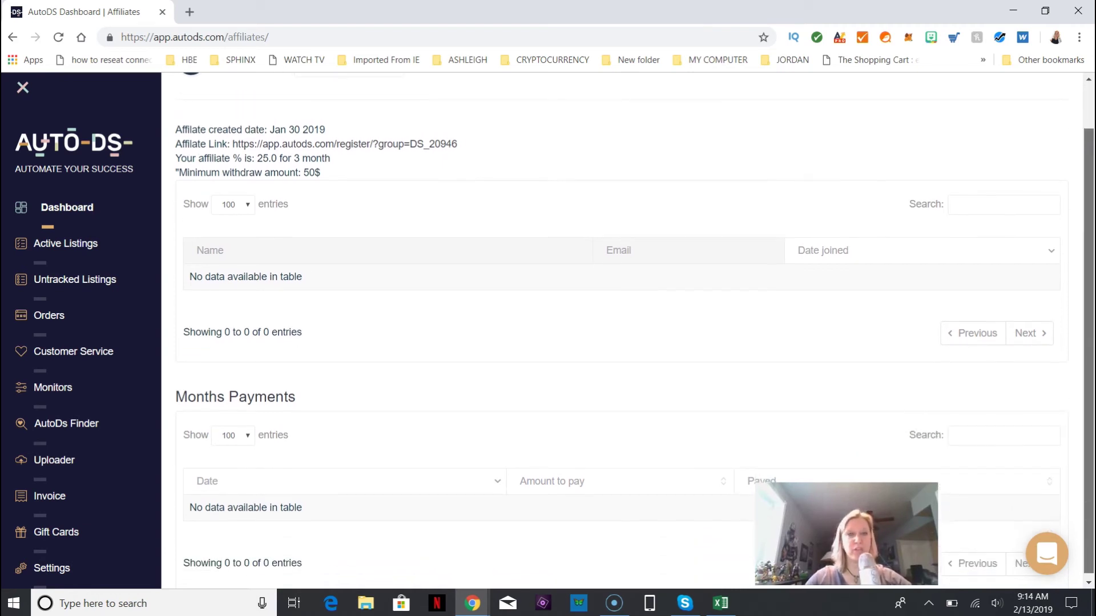
scroll(1087, 85, "up", 1)
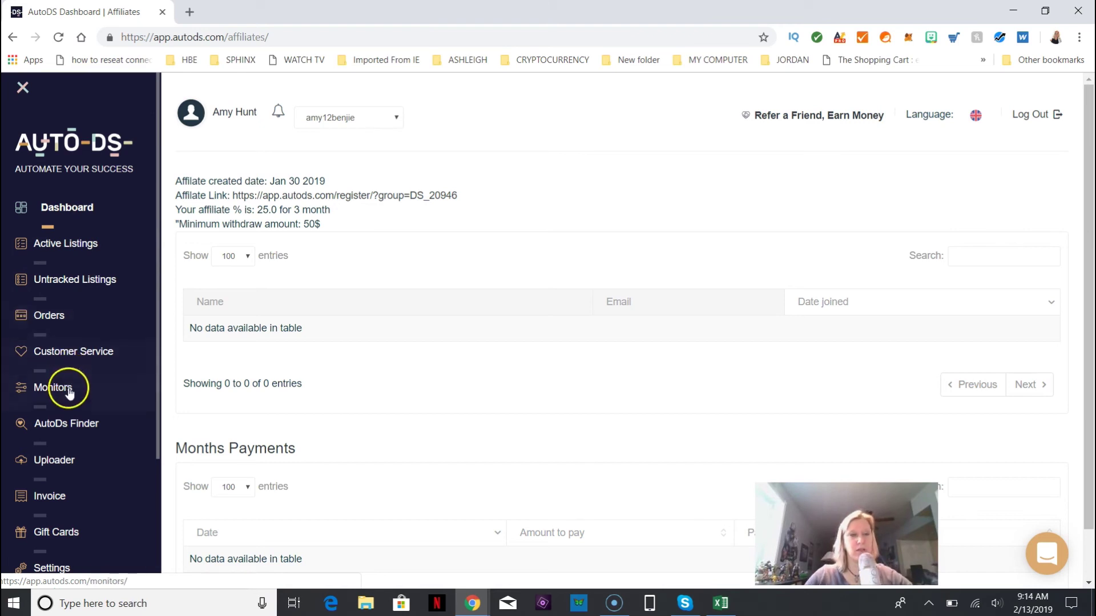
In AutoDS Finder, request 161 products from the 8-sales tier with the slider
left_click(76, 427)
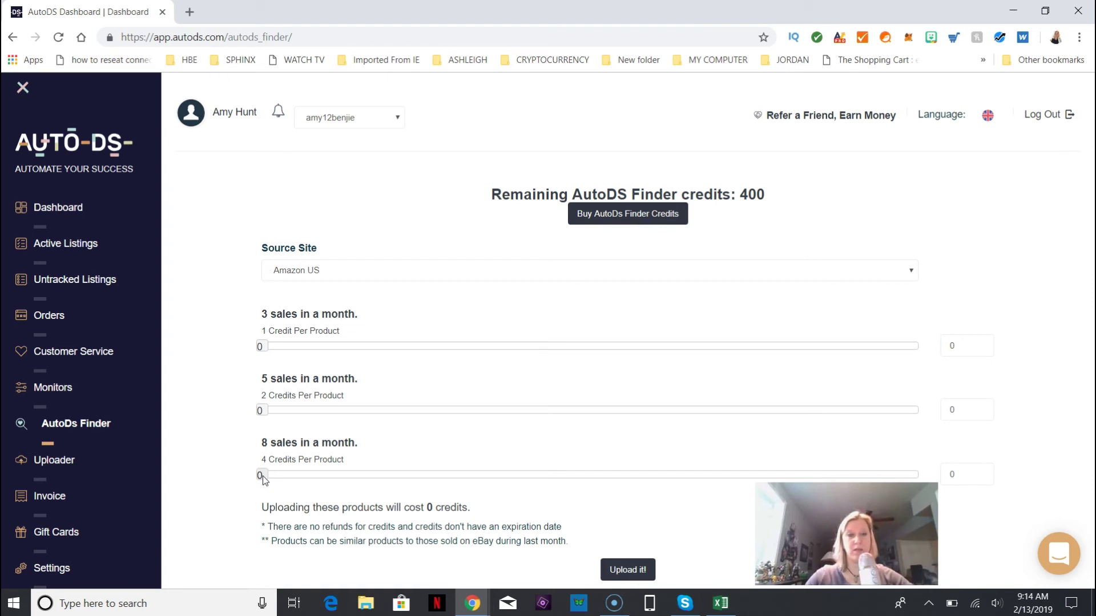
left_click_drag(264, 479, 329, 483)
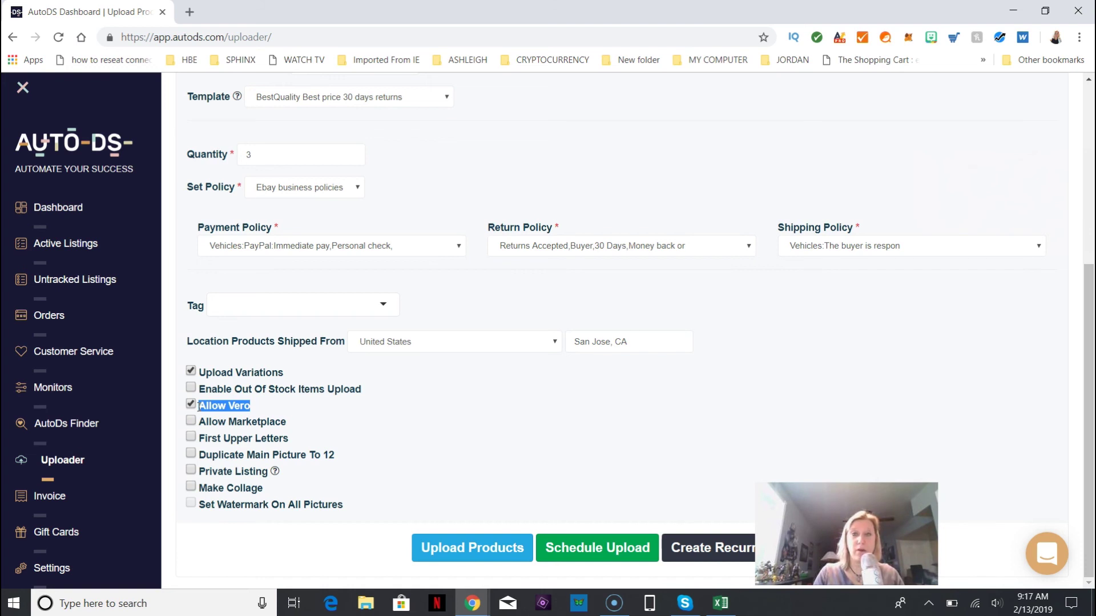
left_click(278, 410)
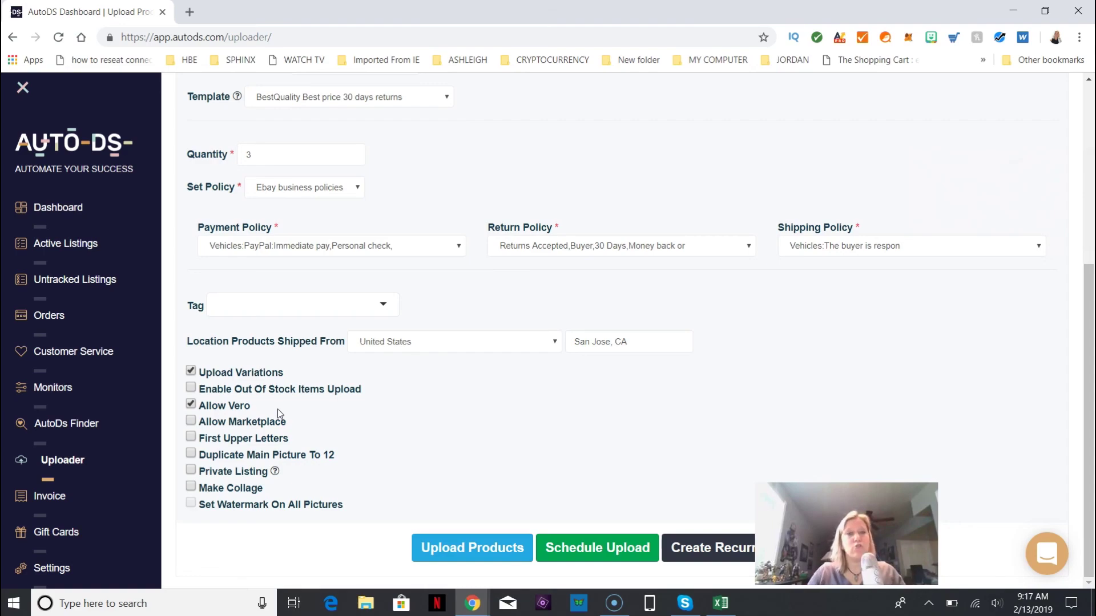
left_click(194, 171)
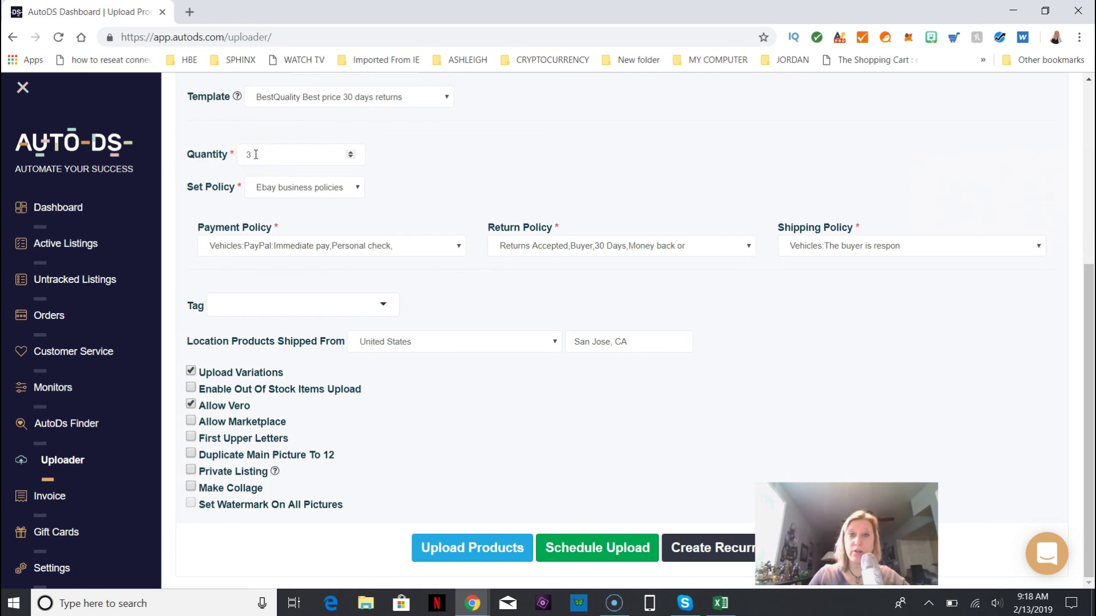
left_click_drag(256, 154, 502, 172)
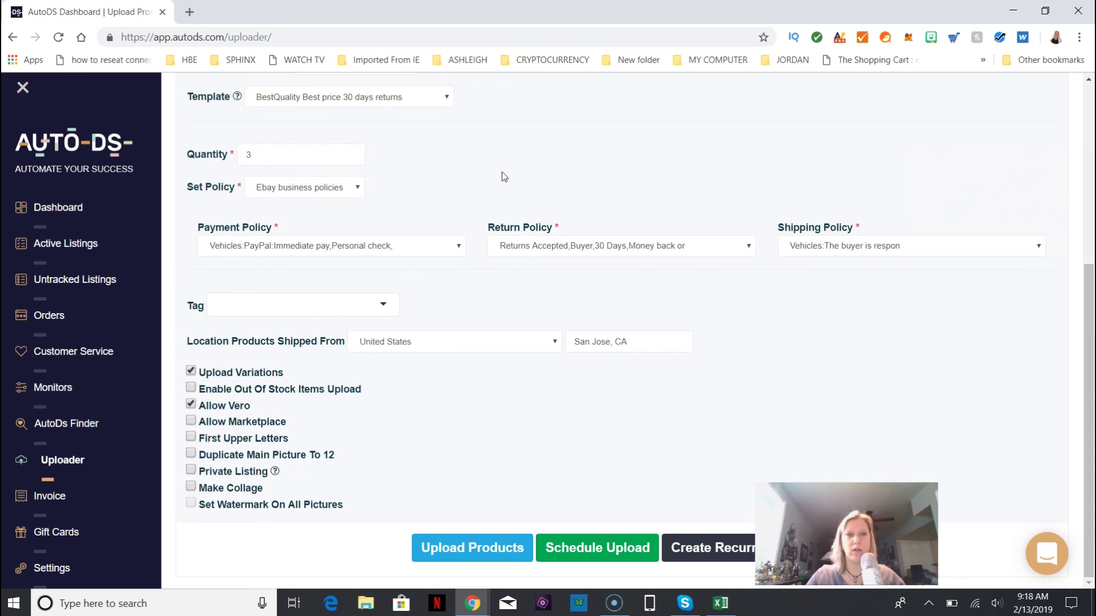
Go to the account settings page from the sidebar
left_click(497, 180)
left_click(13, 609)
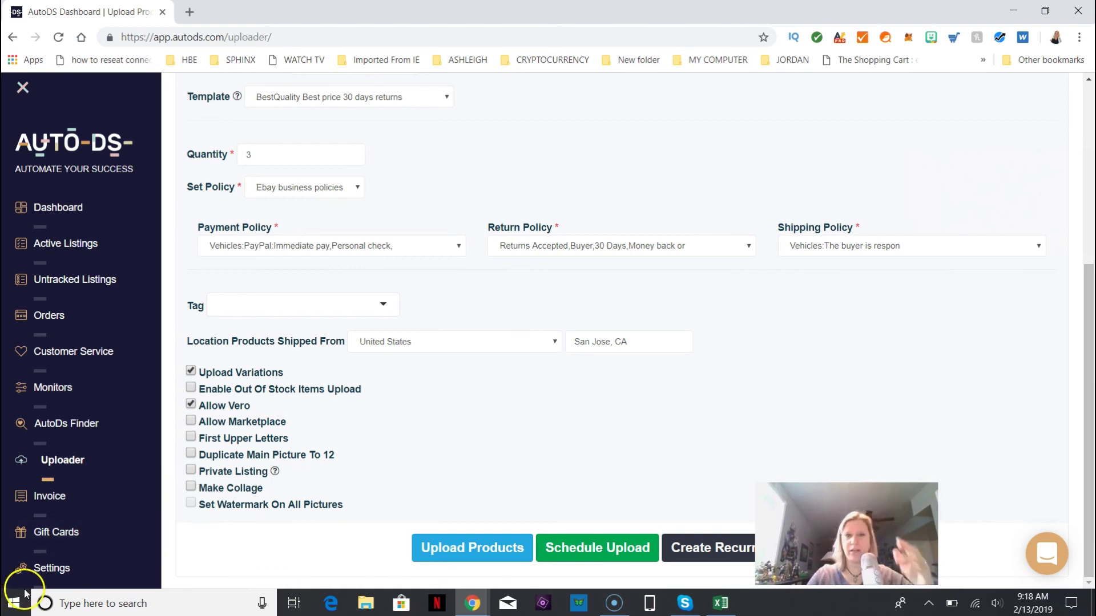